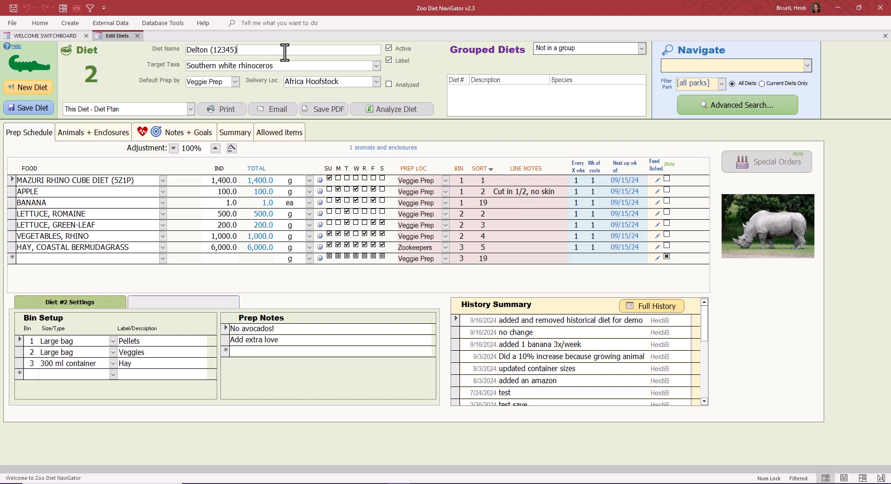
# Try adding "- Breeding" to the end of the diet name and remove the addition.
pyautogui.write('- Breeding')
pyautogui.press('BackSpace')
pyautogui.press('BackSpace')
pyautogui.press('BackSpace')
pyautogui.press('BackSpace')
pyautogui.press('BackSpace')
pyautogui.press('BackSpace')
pyautogui.press('BackSpace')
pyautogui.press('BackSpace')
pyautogui.press('BackSpace')
pyautogui.press('BackSpace')
pyautogui.click(376, 66)
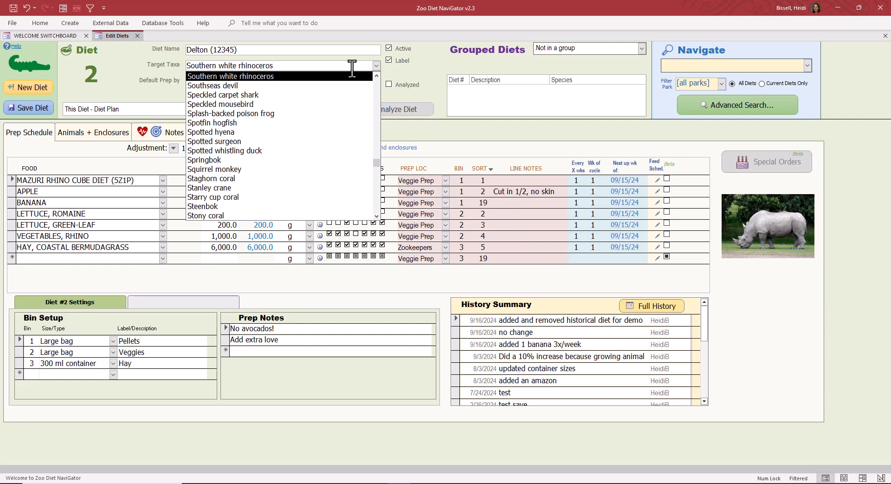
pyautogui.click(139, 67)
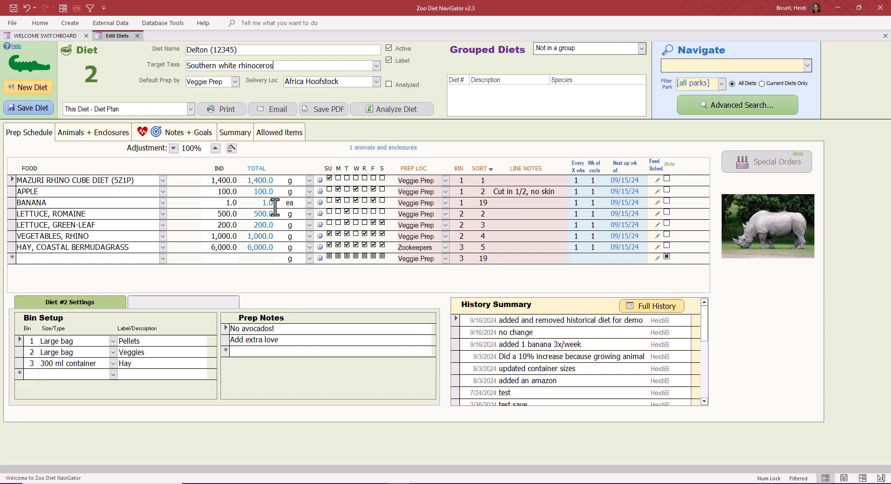
pyautogui.click(309, 203)
pyautogui.click(310, 203)
pyautogui.click(445, 249)
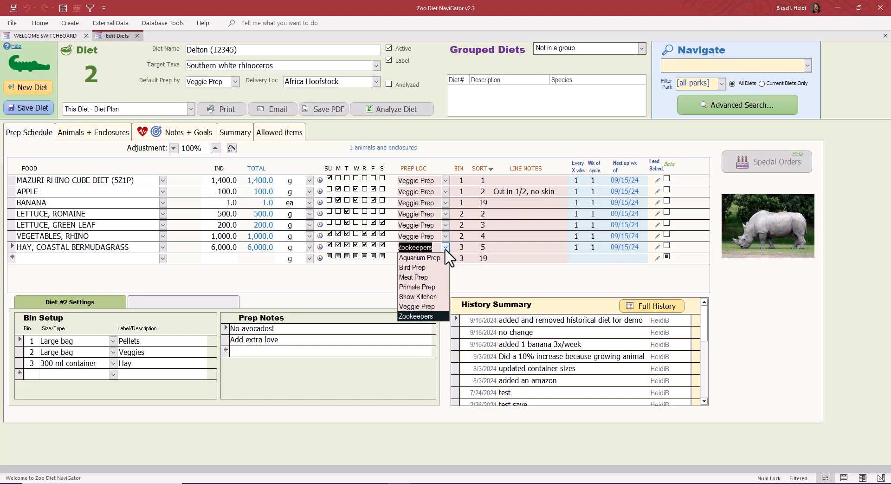
pyautogui.click(445, 249)
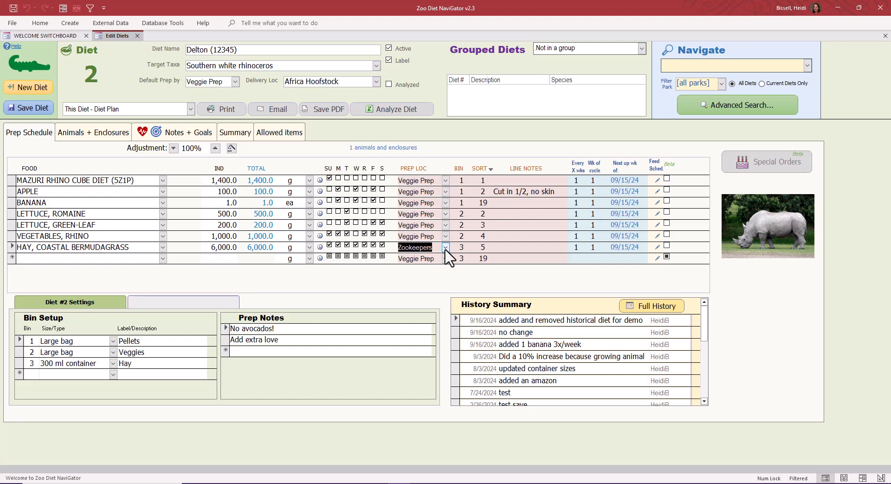
# Try Primate Prep as the Mazuri rhino cube's prep location and switch it back to Veggie Prep.
pyautogui.click(445, 181)
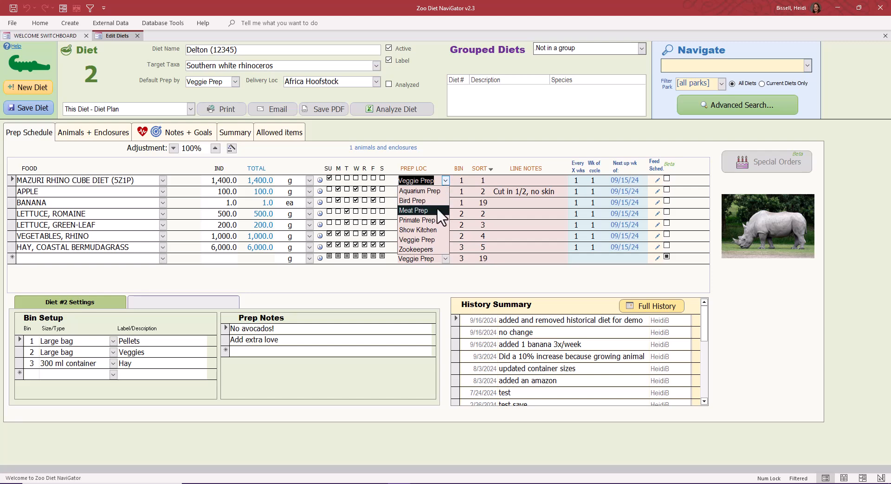
pyautogui.click(436, 220)
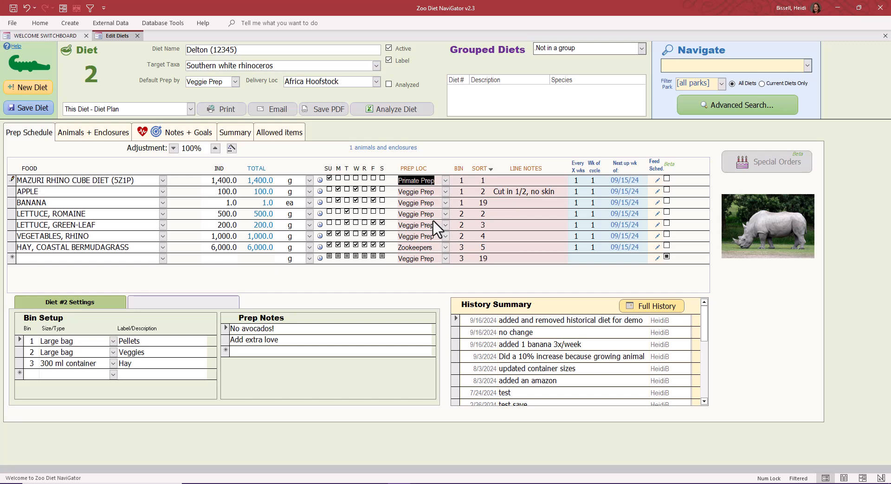
pyautogui.click(446, 180)
pyautogui.click(422, 240)
pyautogui.click(429, 193)
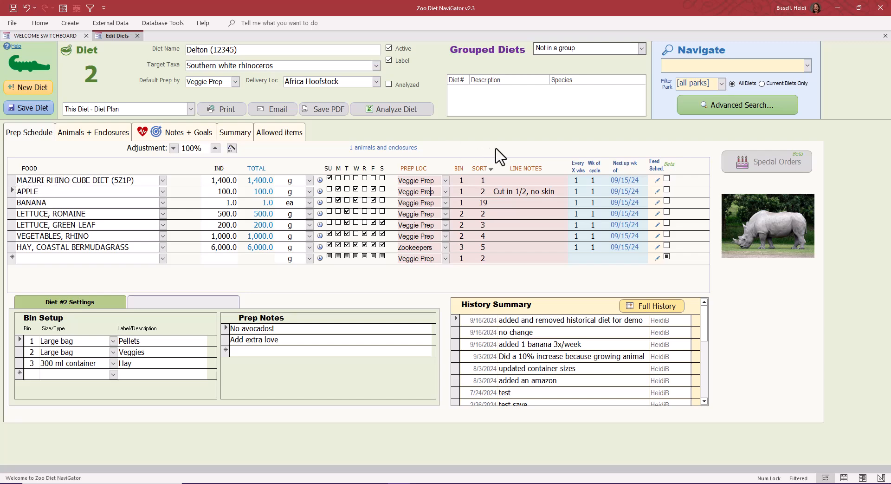
# Assign the Mazuri rhino cube, apple and banana rows to bin 4.
pyautogui.doubleClick(457, 181)
pyautogui.write('4')
pyautogui.doubleClick(462, 191)
pyautogui.write('4')
pyautogui.doubleClick(461, 203)
pyautogui.write('4')
# Set the sort number to 3 for apple and 2 for banana, and re-sort the food list.
pyautogui.doubleClick(481, 192)
pyautogui.write('3')
pyautogui.doubleClick(485, 203)
pyautogui.write('2')
pyautogui.click(480, 191)
pyautogui.click(490, 169)
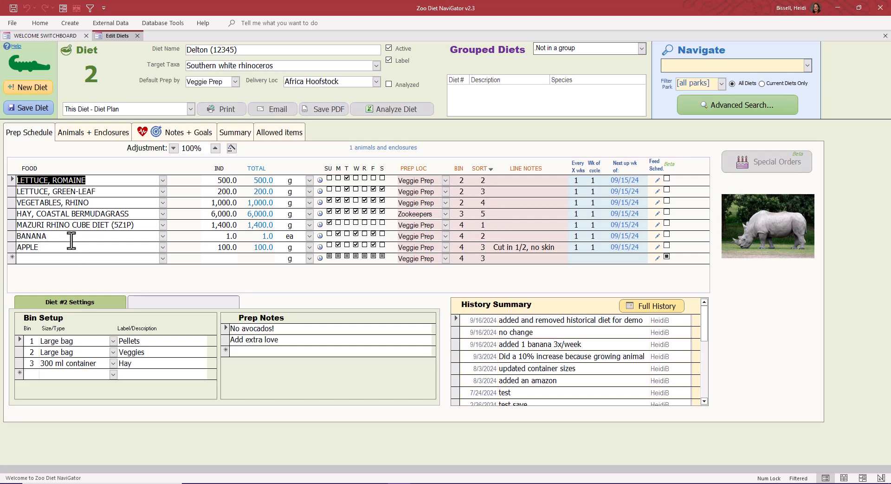
# Set the bin to 1 for the Mazuri rhino cube, banana and apple rows, and re-sort the food list.
pyautogui.doubleClick(461, 235)
pyautogui.write('1')
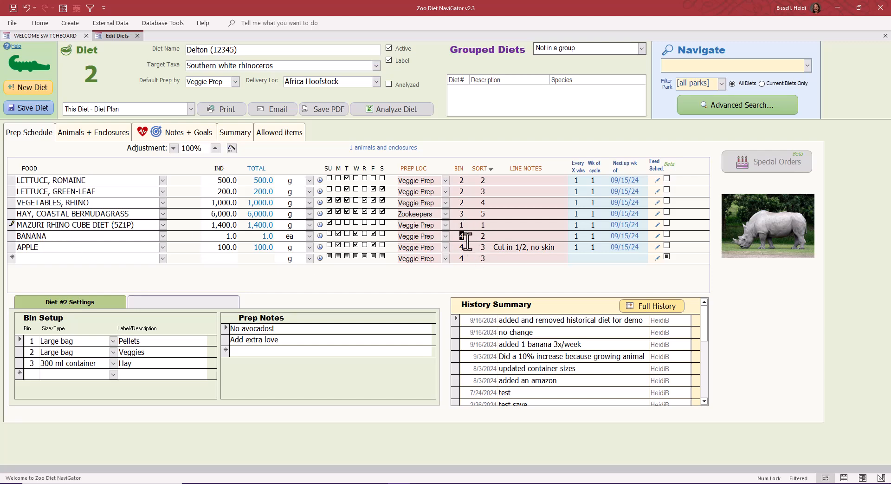
pyautogui.doubleClick(461, 247)
pyautogui.write('1')
pyautogui.click(490, 170)
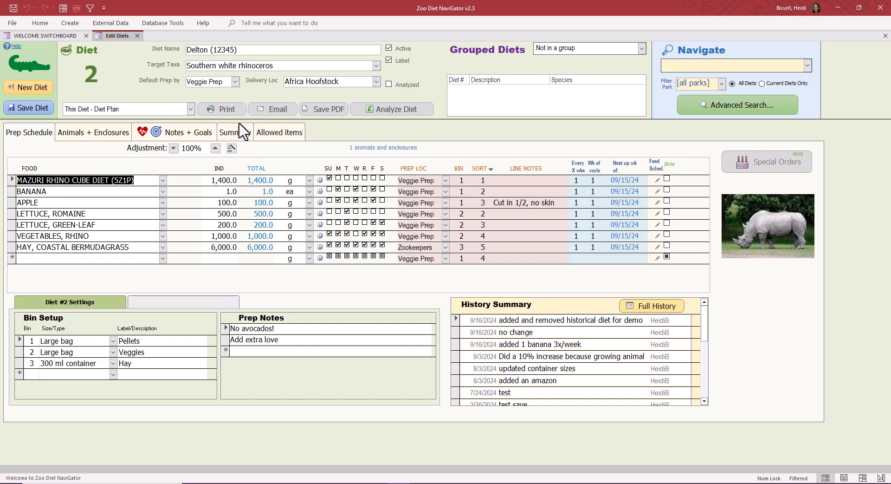
# Open the print preview of this diet's Diet Plan, entering "redid sort order" as the reason for the change.
pyautogui.click(190, 109)
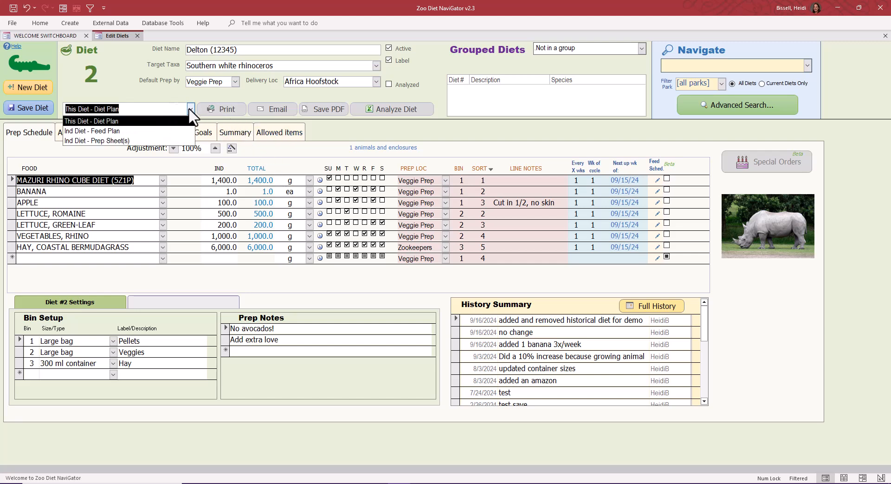
pyautogui.click(190, 109)
pyautogui.click(216, 110)
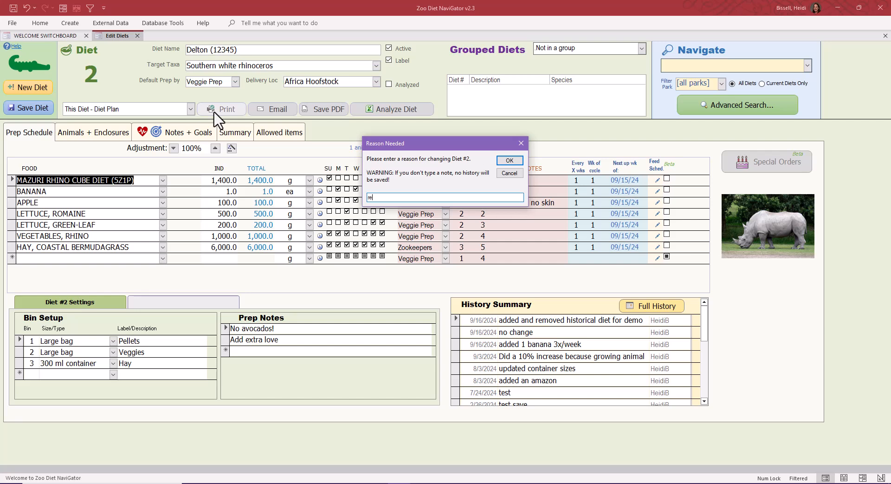
pyautogui.write('did sort order')
pyautogui.press('Return')
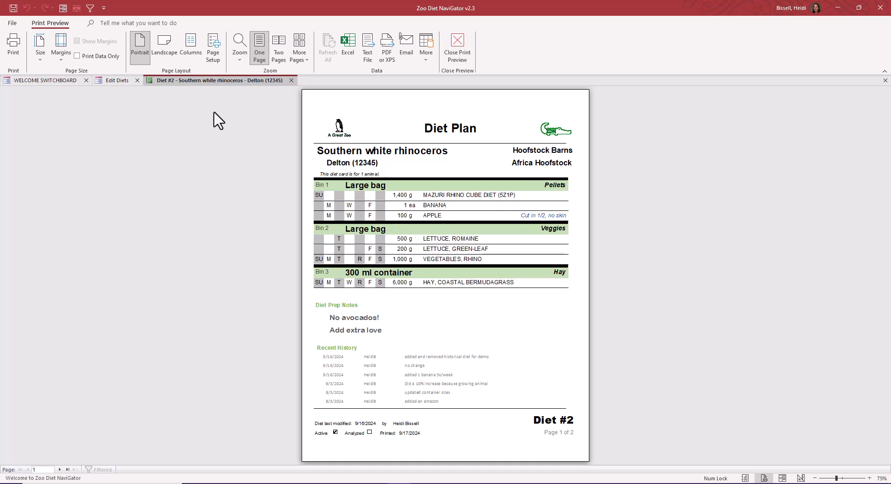
# Examine both pages of the Diet Plan preview, including bins, prep notes, recent history and included animals, and close it.
pyautogui.click(396, 229)
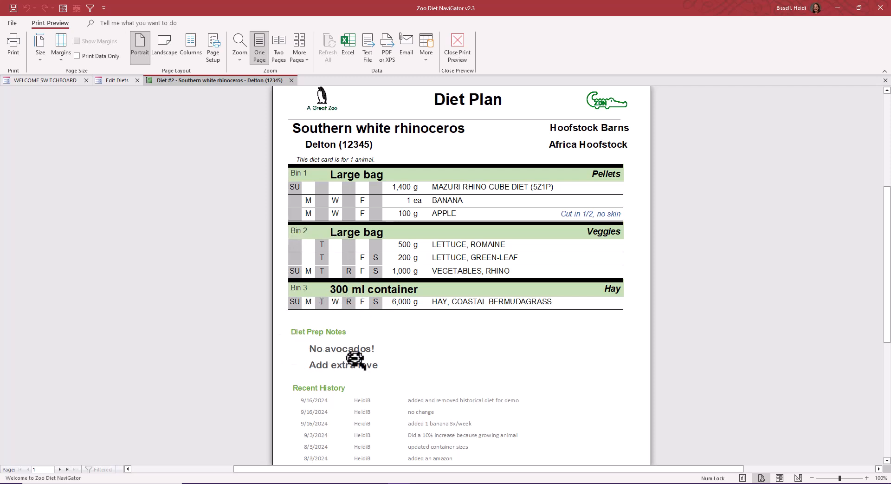
pyautogui.scroll(-3, 352, 359)
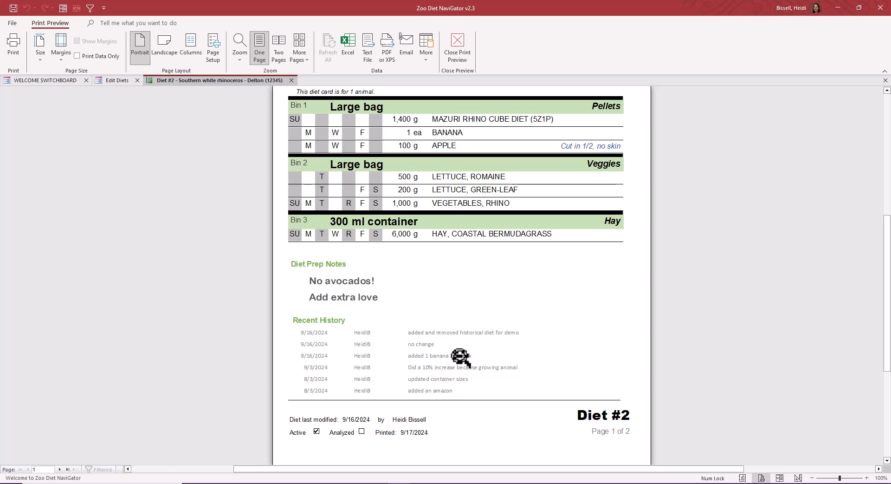
pyautogui.scroll(3, 460, 356)
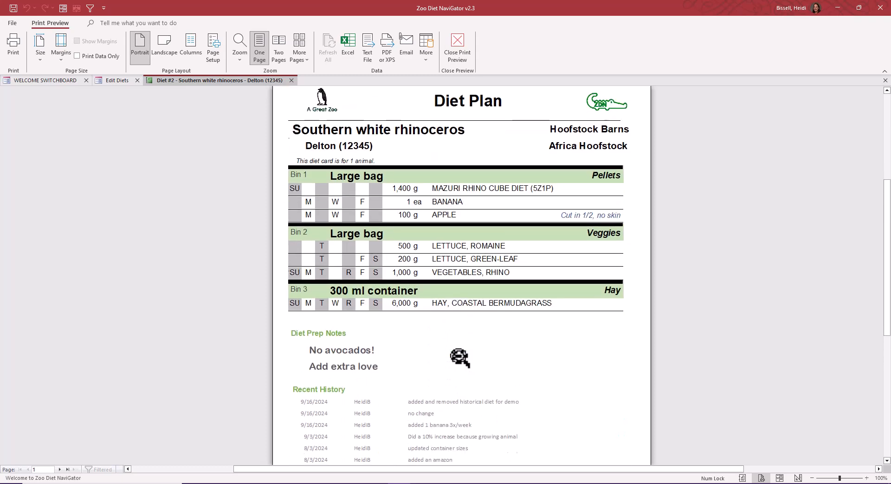
pyautogui.click(60, 469)
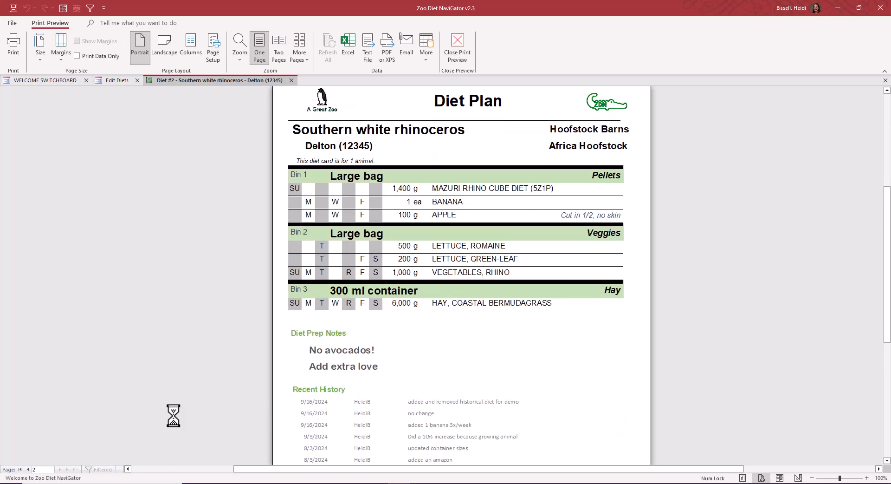
pyautogui.scroll(3, 361, 269)
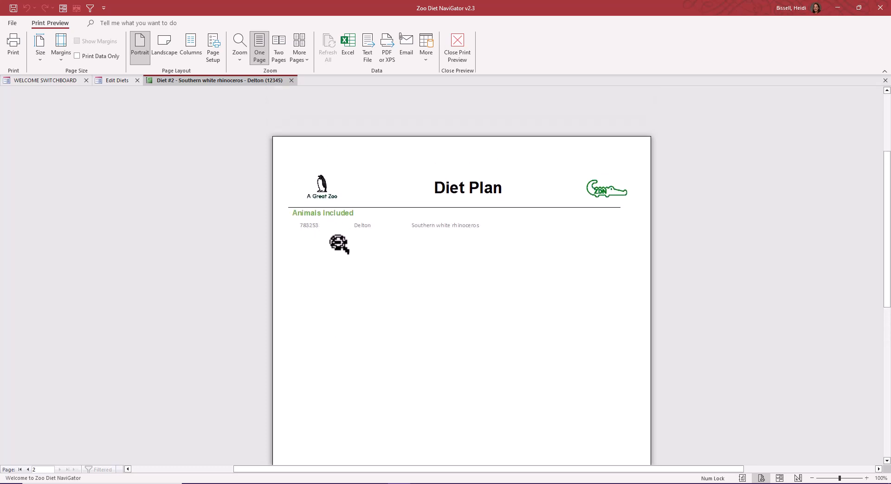
pyautogui.click(291, 80)
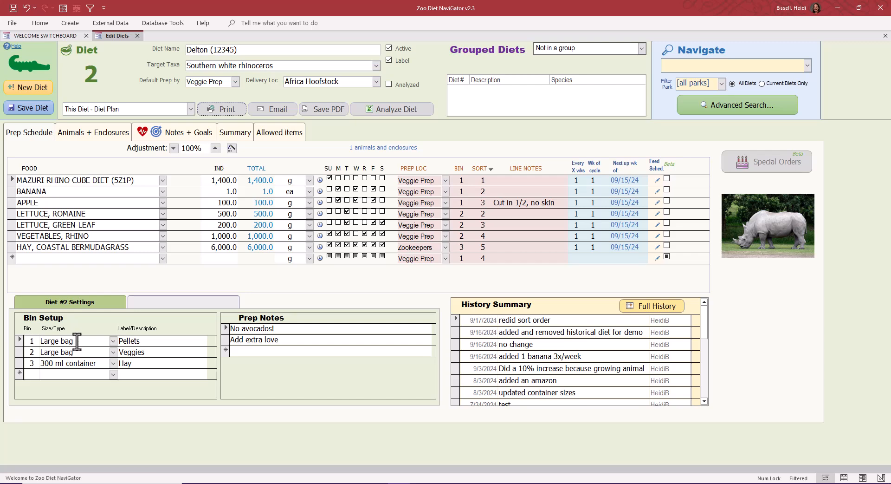
pyautogui.click(51, 343)
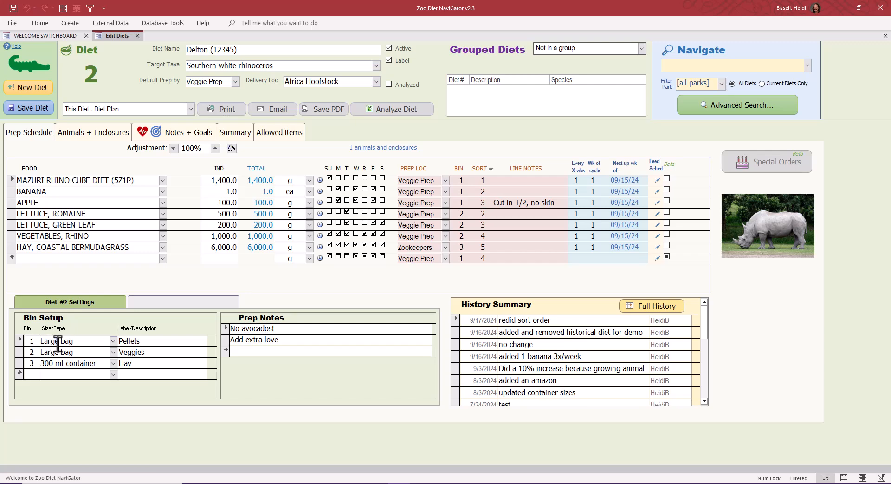
pyautogui.click(113, 341)
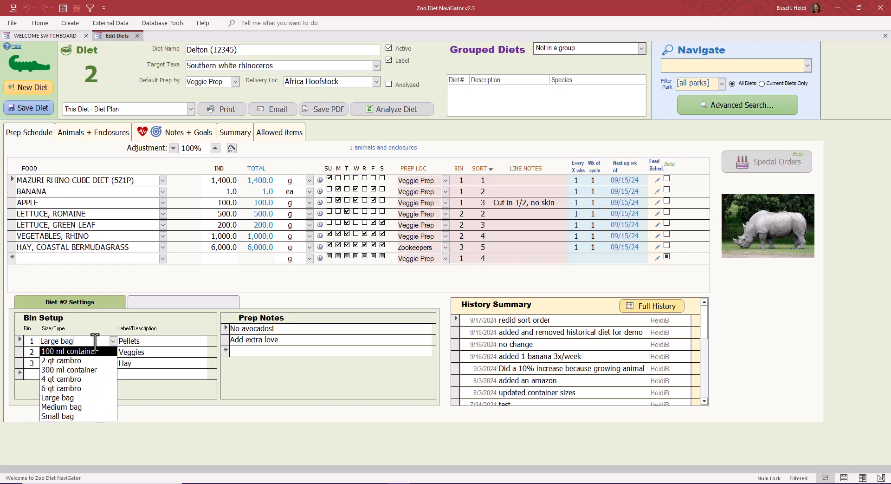
pyautogui.click(153, 344)
pyautogui.moveTo(169, 341); pyautogui.dragTo(111, 343)
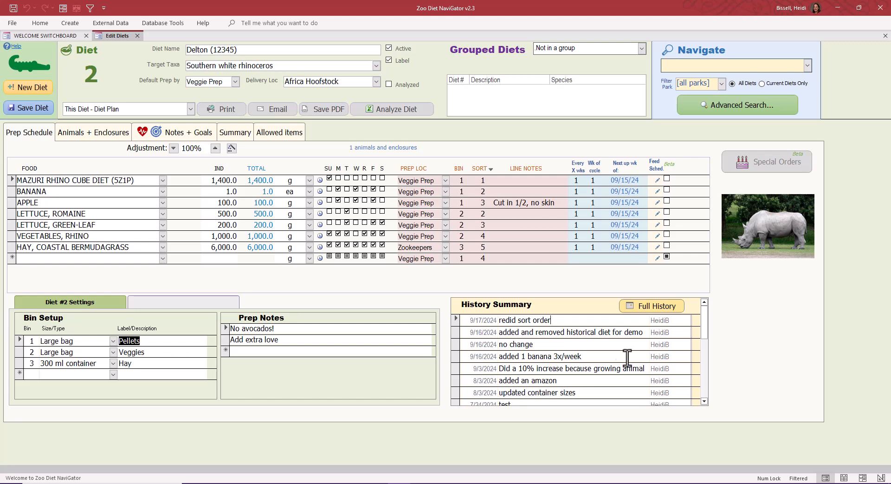
# Open the full diet history and examine the foods and animals recorded in several past versions of the diet.
pyautogui.click(655, 310)
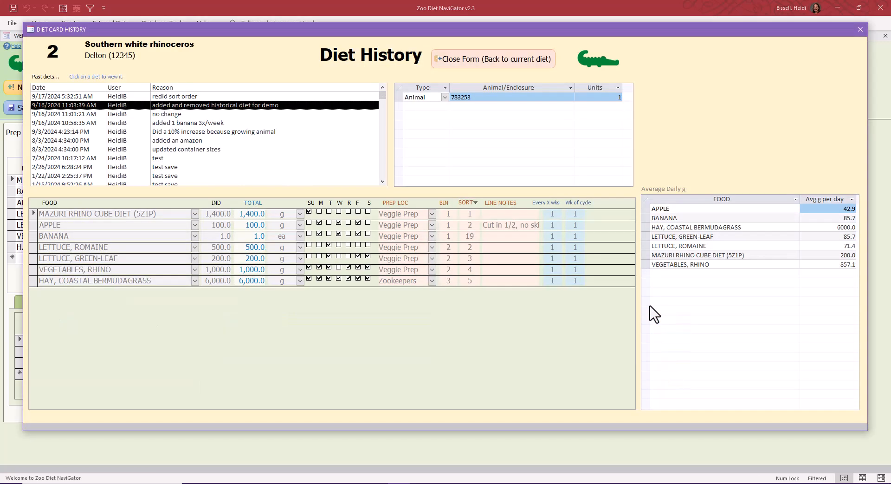
pyautogui.click(171, 114)
pyautogui.click(179, 141)
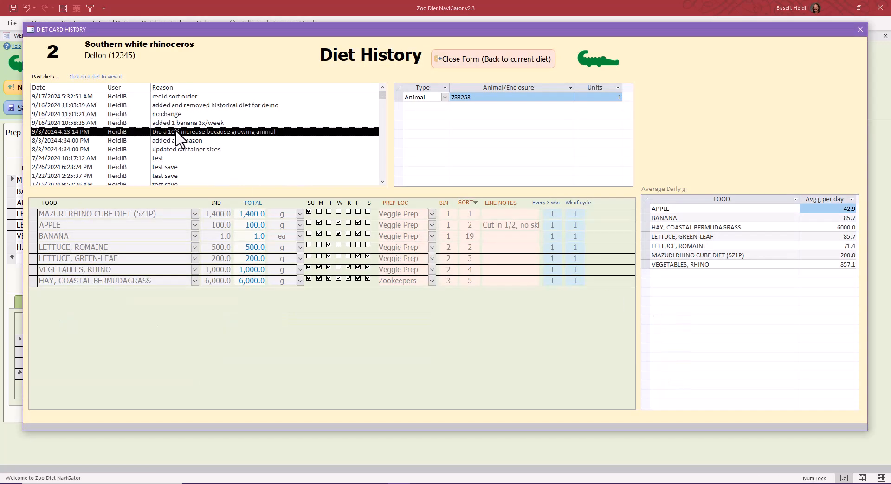
pyautogui.click(180, 158)
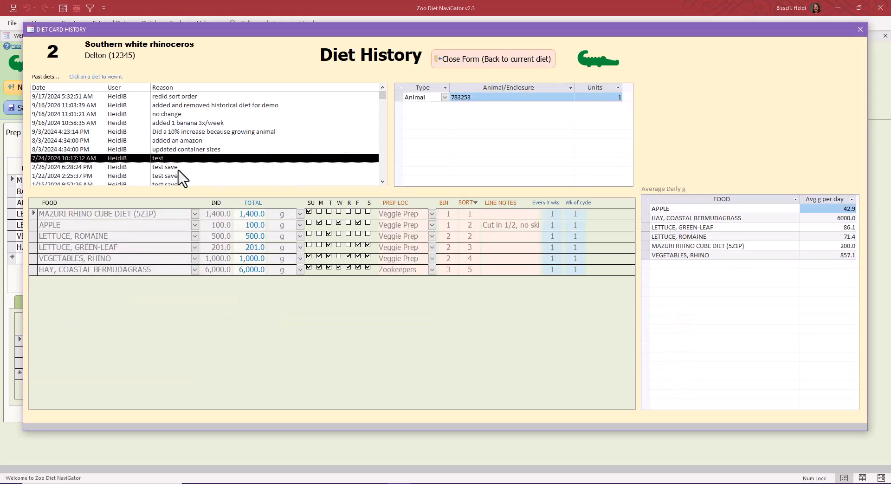
pyautogui.click(180, 167)
pyautogui.click(180, 176)
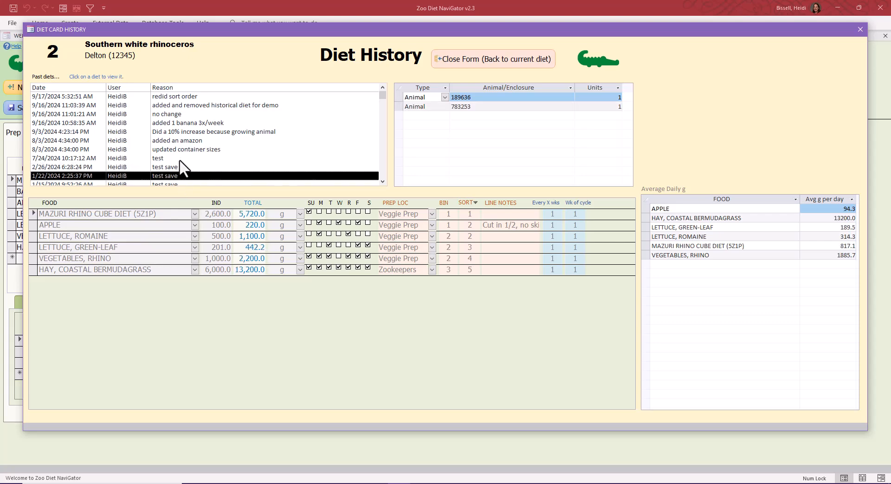
pyautogui.click(183, 158)
pyautogui.click(181, 122)
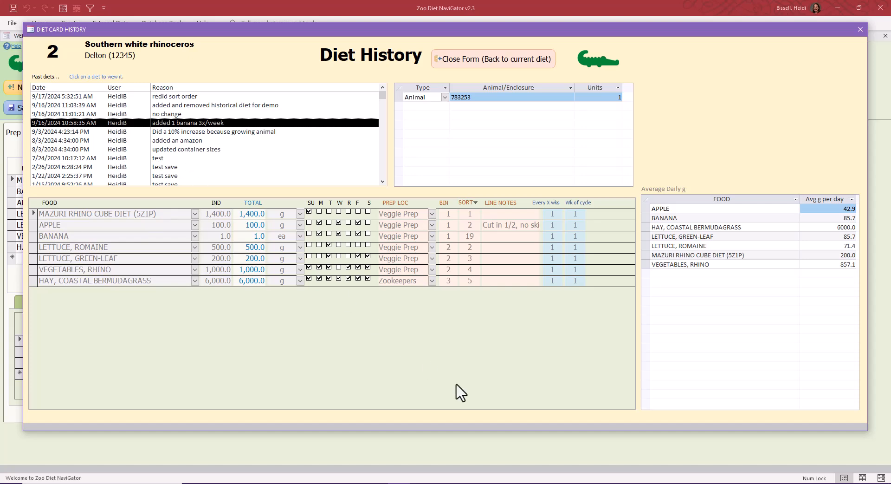
pyautogui.click(141, 149)
# Copy all food rows from the 9/16/2024 11:01:21 AM "no change" version and close the diet history.
pyautogui.click(134, 114)
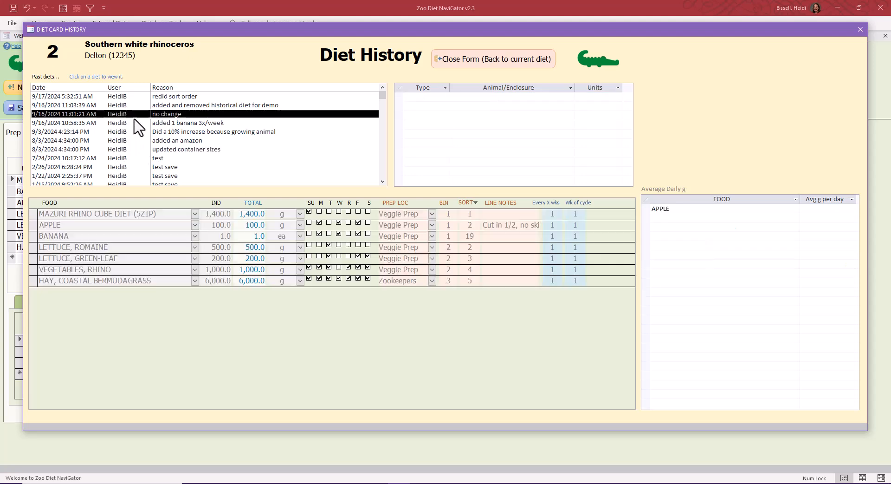
pyautogui.moveTo(34, 212); pyautogui.dragTo(32, 257)
pyautogui.click(34, 214)
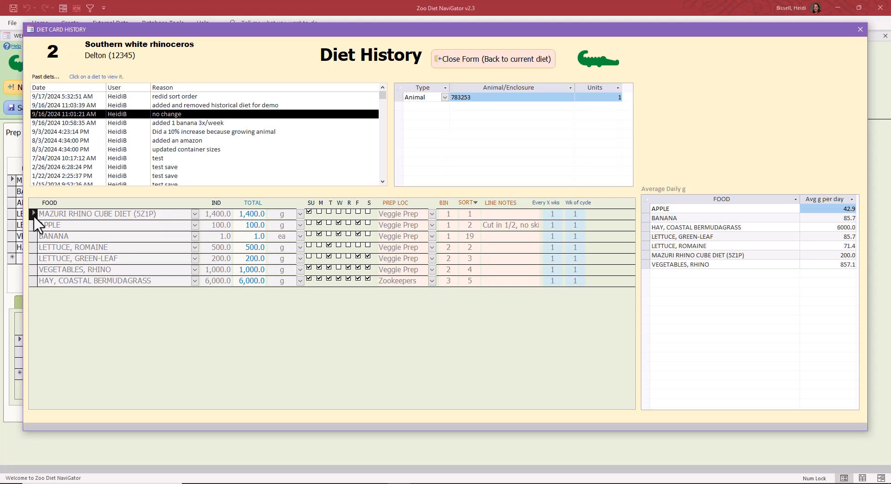
pyautogui.moveTo(33, 271); pyautogui.dragTo(31, 291)
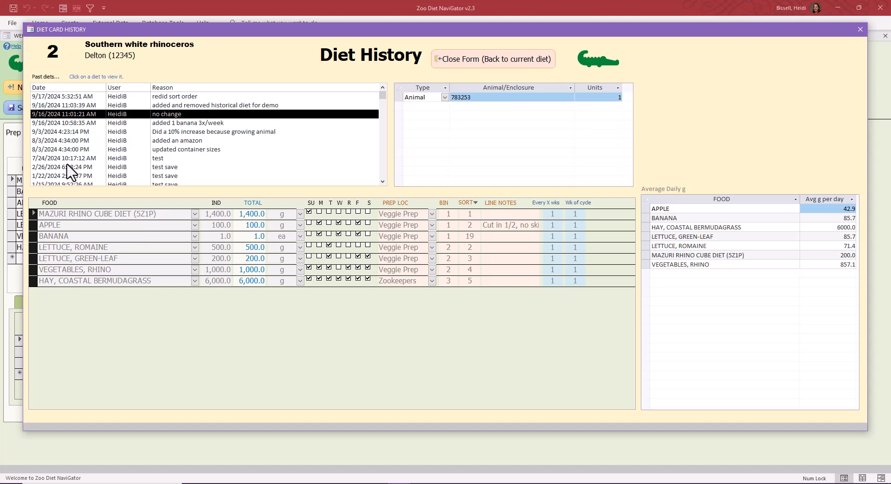
pyautogui.click(34, 215)
pyautogui.moveTo(34, 217); pyautogui.dragTo(31, 280)
pyautogui.click(520, 67)
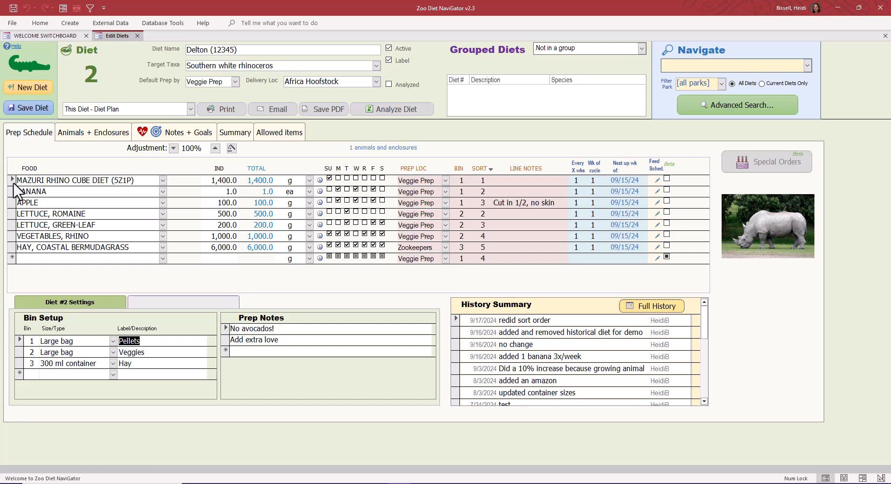
# Paste the copied historical food rows into the blank row below the existing foods and accept the paste.
pyautogui.moveTo(11, 180); pyautogui.dragTo(12, 245)
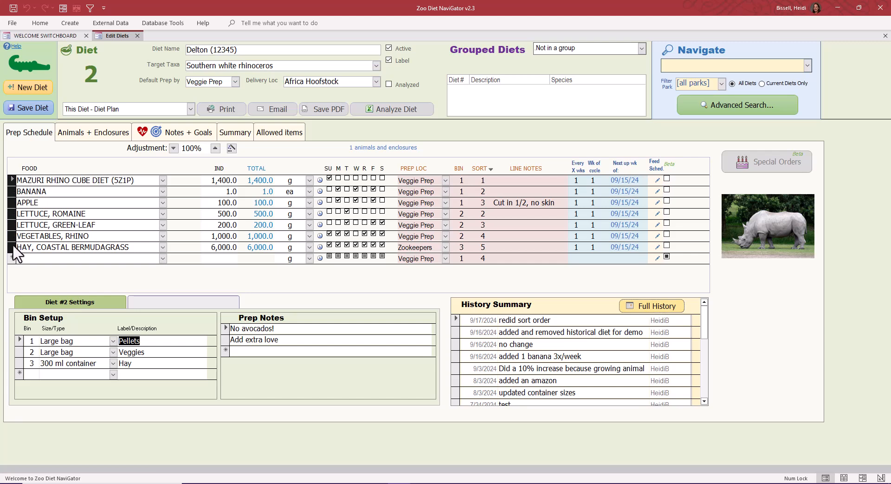
pyautogui.click(23, 259)
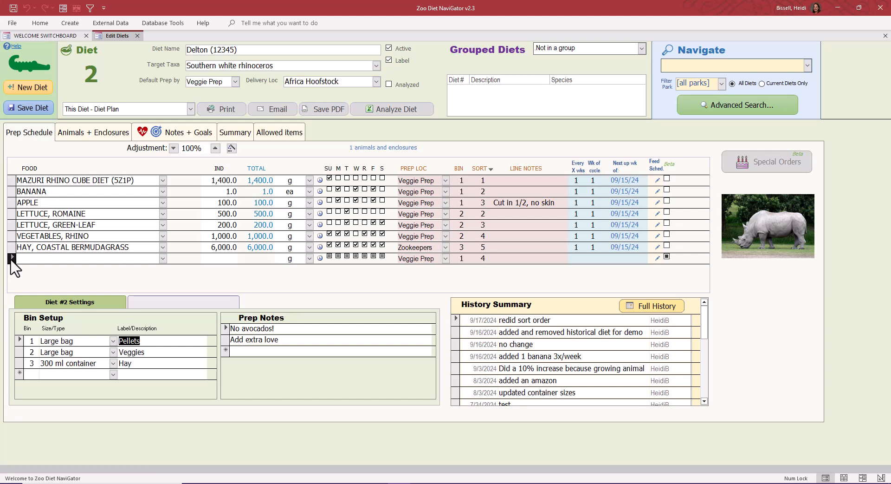
pyautogui.click(21, 247)
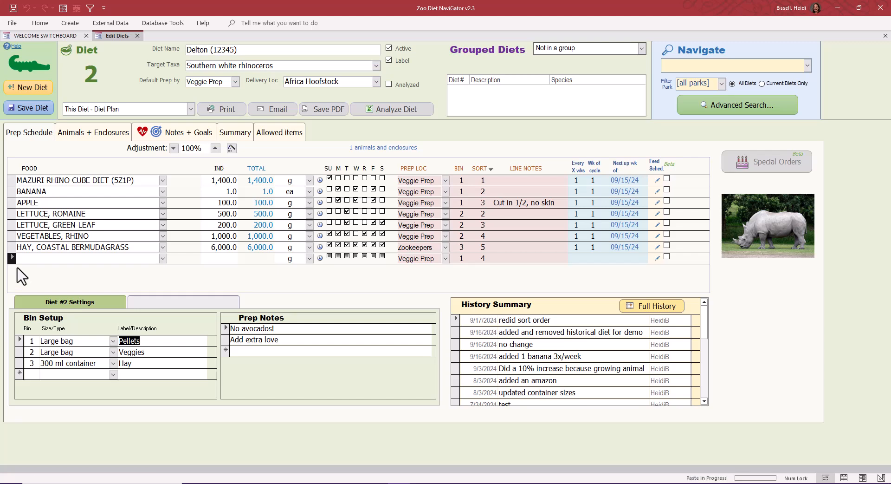
pyautogui.hotkey('ctrl', 'v')
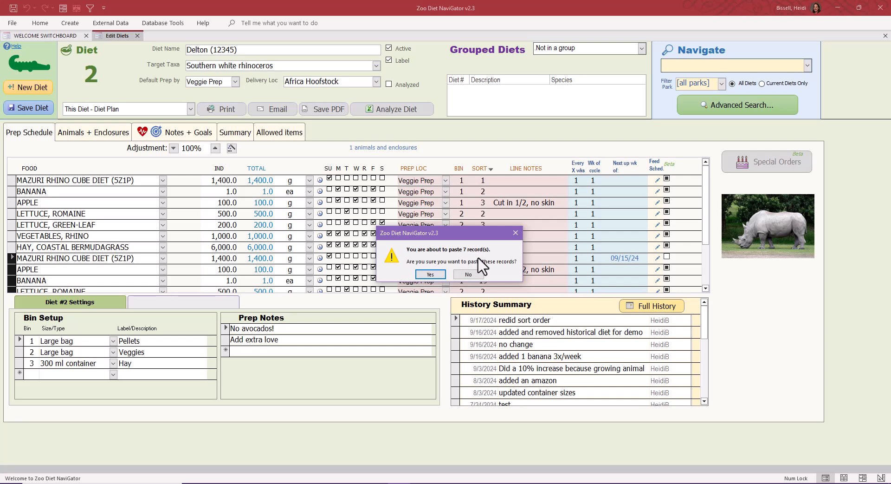
pyautogui.click(434, 276)
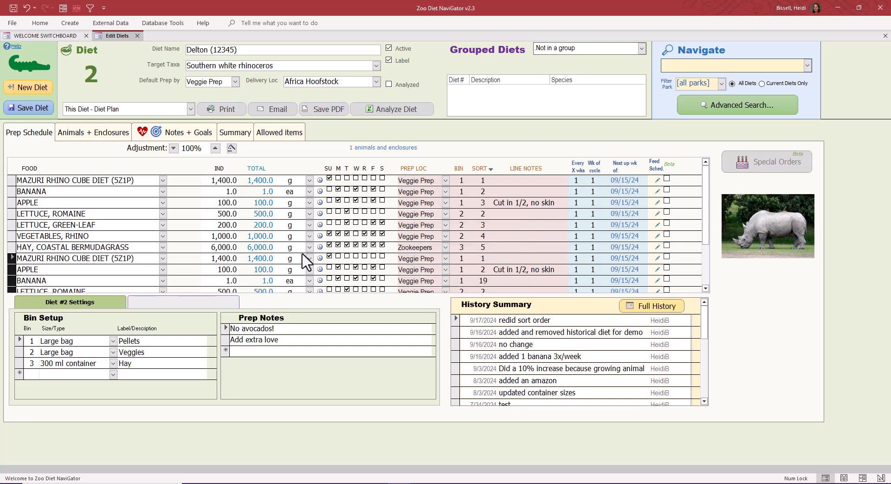
# Compare the pasted food rows with the existing ones and delete all the pasted rows.
pyautogui.scroll(-2, 131, 235)
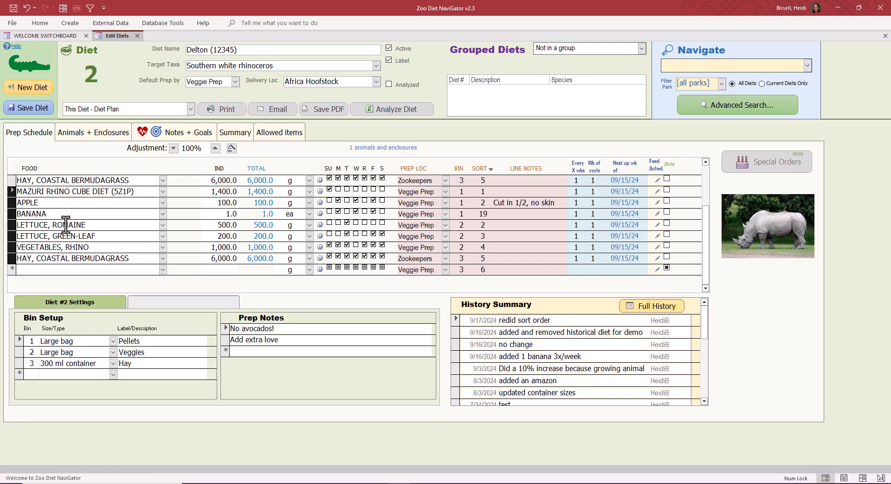
pyautogui.scroll(2, 108, 237)
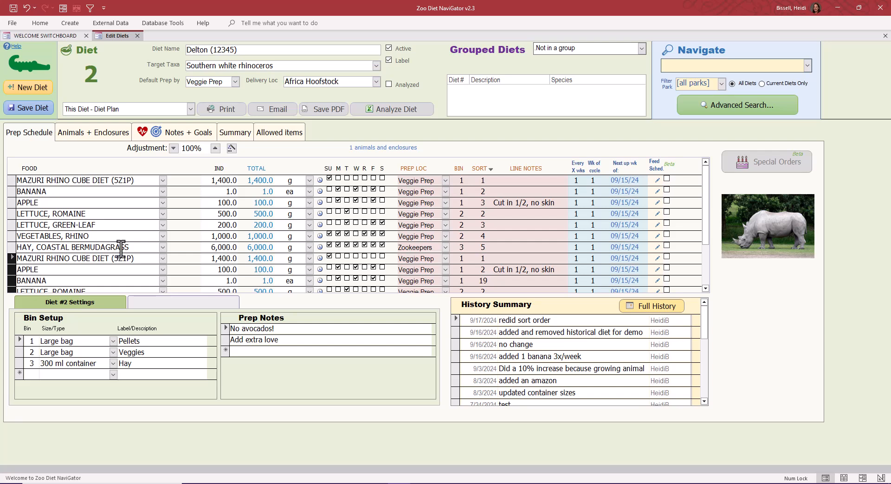
pyautogui.scroll(-2, 64, 242)
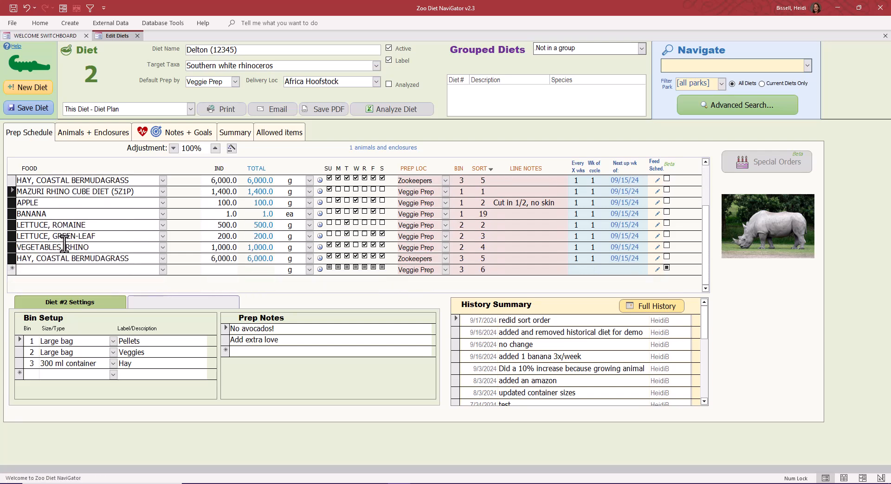
pyautogui.scroll(2, 64, 242)
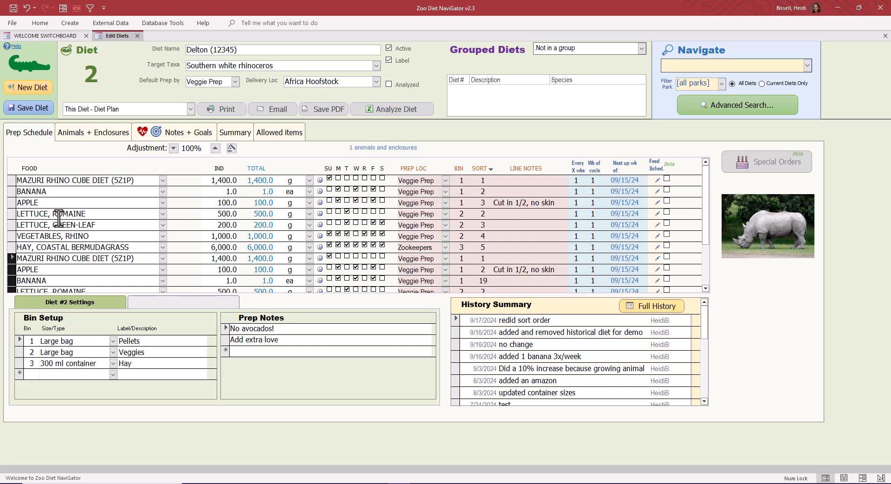
pyautogui.scroll(-2, 58, 217)
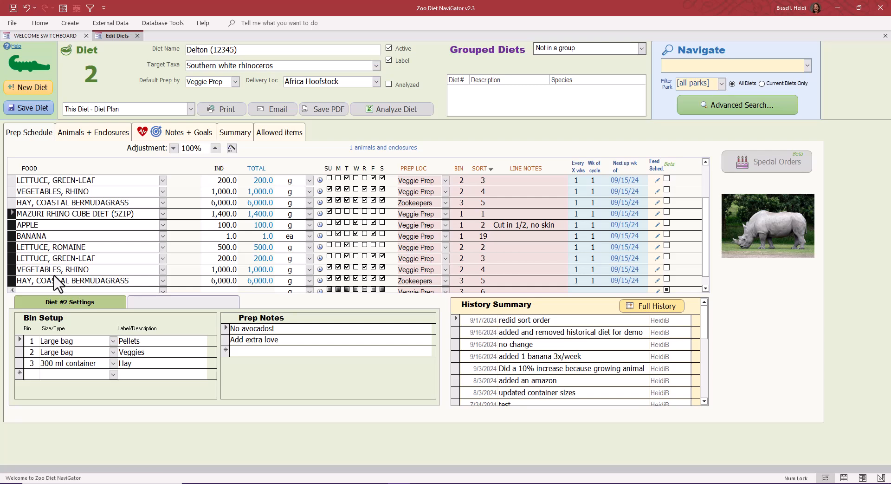
pyautogui.press('Delete')
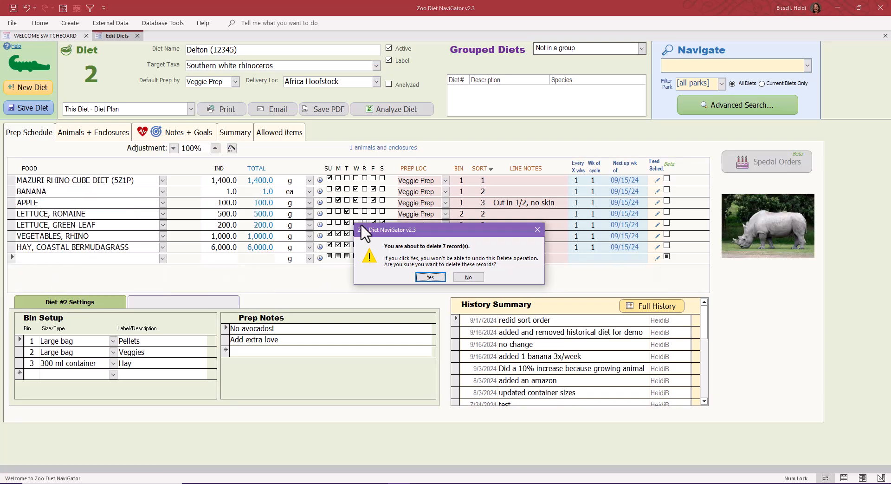
pyautogui.click(436, 277)
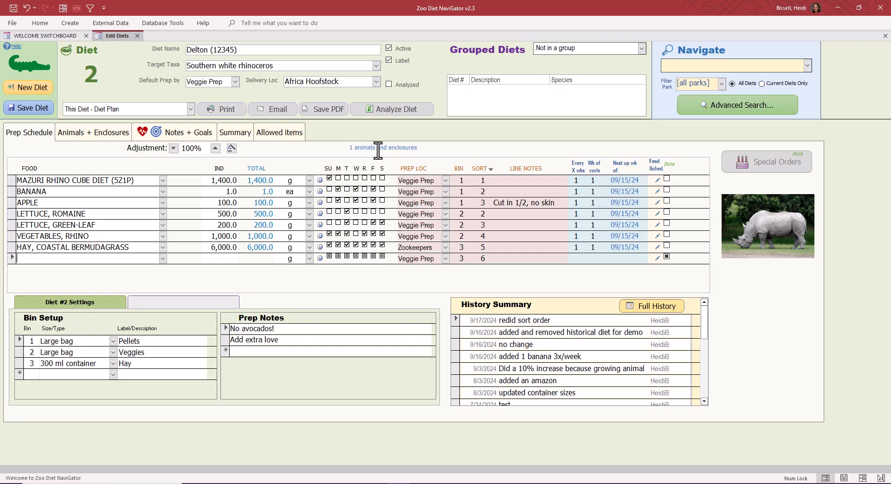
# Add the 13.4-year-old female southern white rhinoceros Meriam to the diet's animals.
pyautogui.click(100, 144)
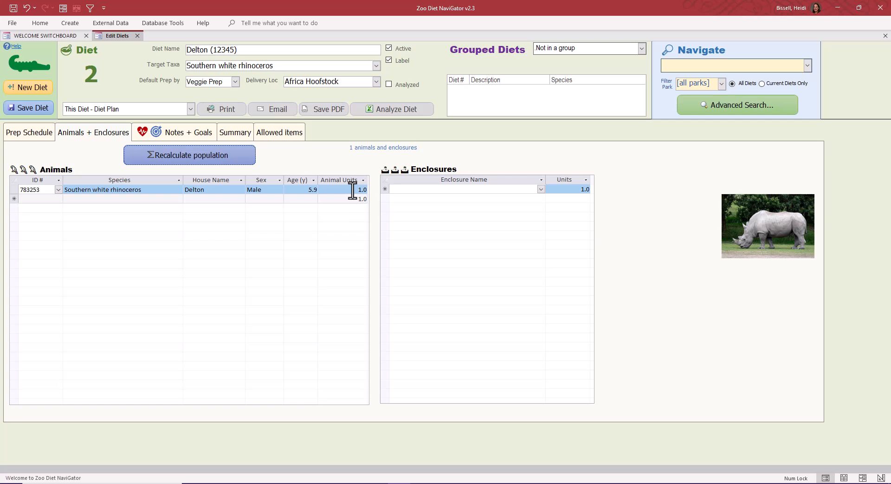
pyautogui.click(41, 199)
pyautogui.click(59, 198)
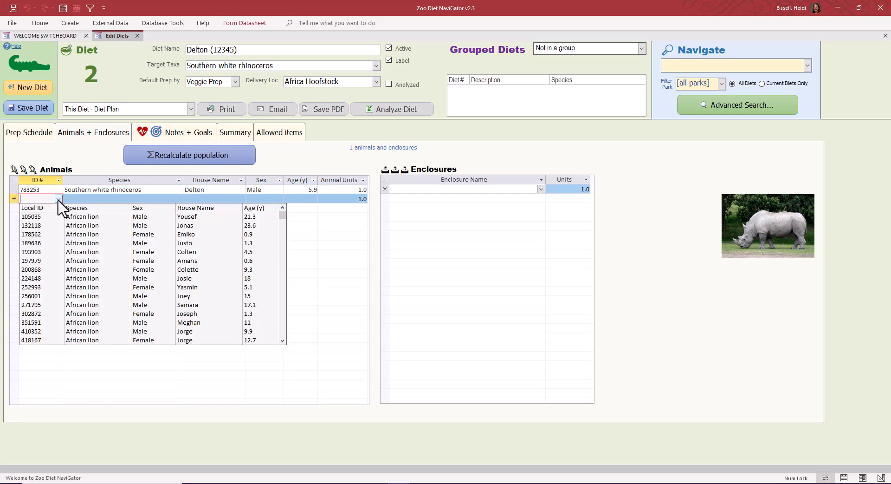
pyautogui.scroll(-5, 116, 259)
pyautogui.moveTo(283, 220); pyautogui.dragTo(283, 334)
pyautogui.scroll(10, 284, 299)
pyautogui.scroll(8, 284, 273)
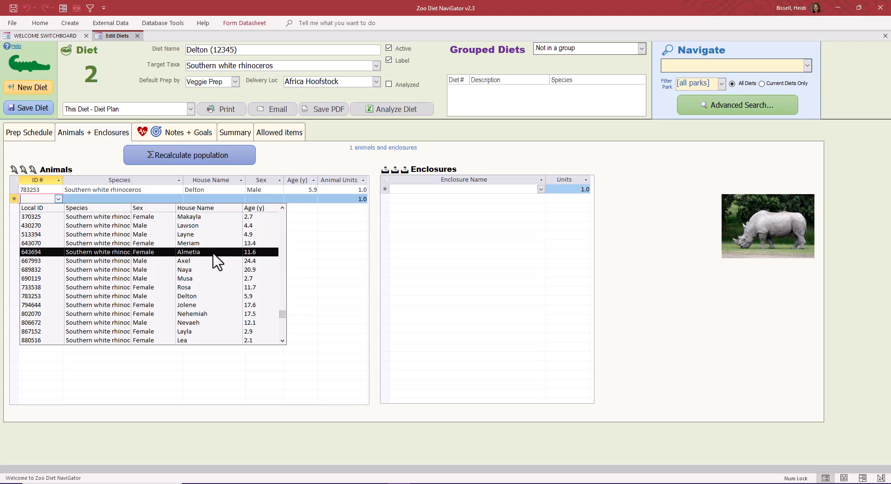
pyautogui.click(210, 246)
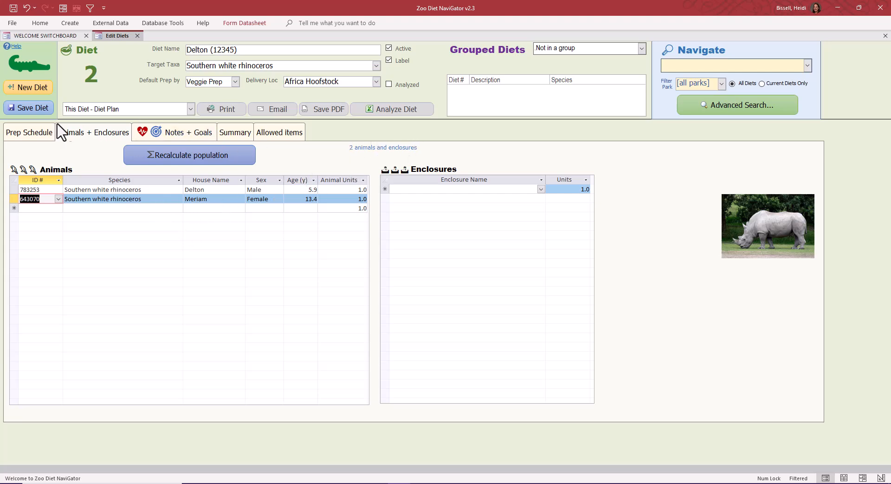
# In the prep schedule, try an individual amount of 200 g for Apple and restore it to 100 g.
pyautogui.click(37, 135)
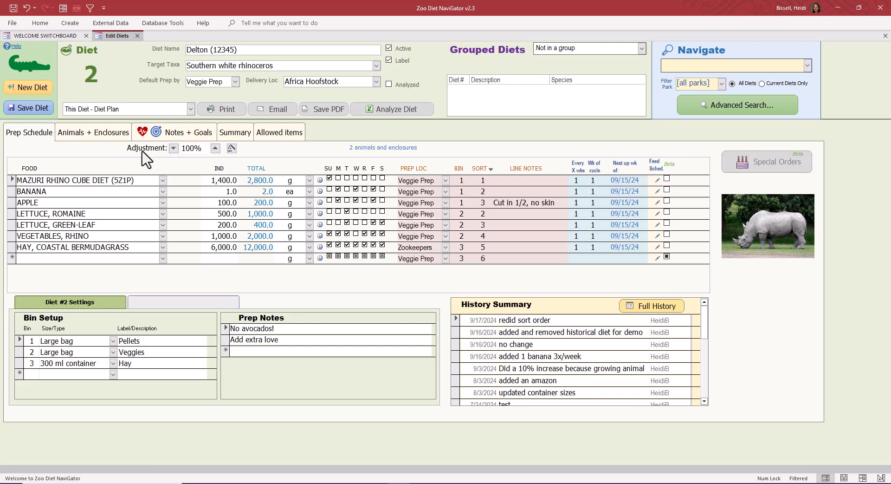
pyautogui.moveTo(210, 181); pyautogui.dragTo(247, 204)
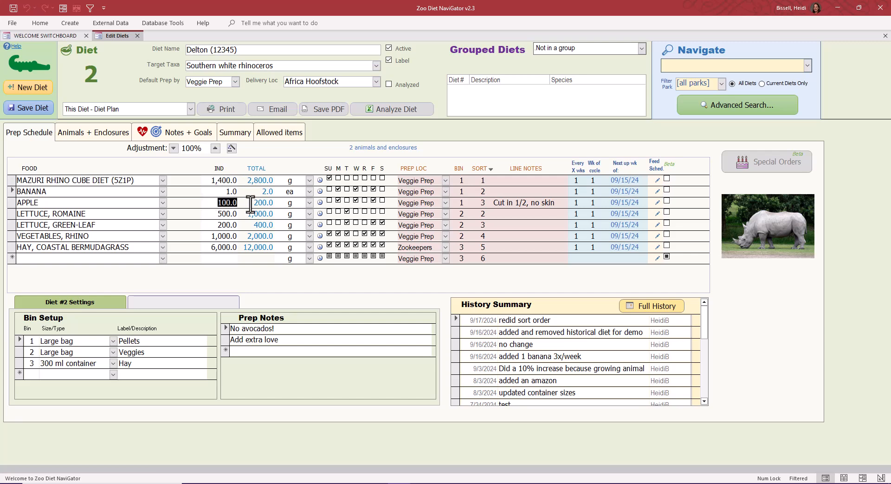
pyautogui.write('200')
pyautogui.press('Tab')
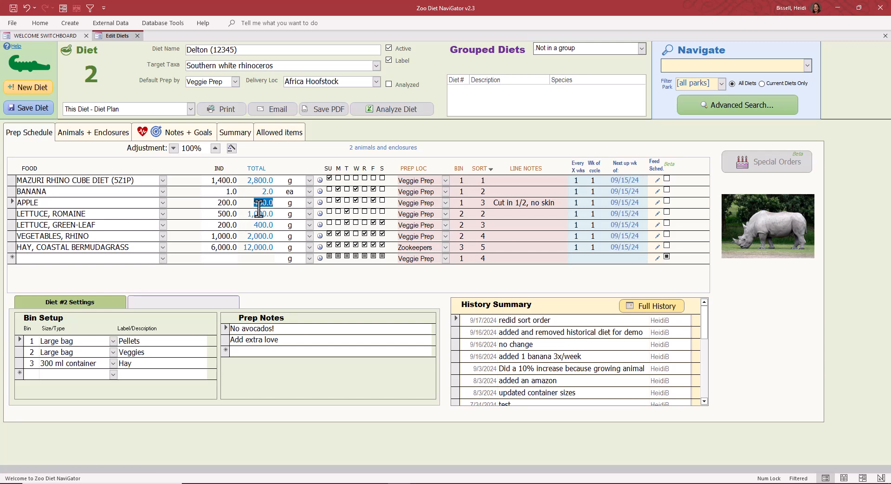
pyautogui.moveTo(213, 203); pyautogui.dragTo(238, 203)
pyautogui.write('100')
pyautogui.press('Tab')
# Preview 110% and 90% adjustments, set the Mazuri Rhino Cube Diet individual amount to 1,260 g, and reset the adjustment to 100%.
pyautogui.click(215, 148)
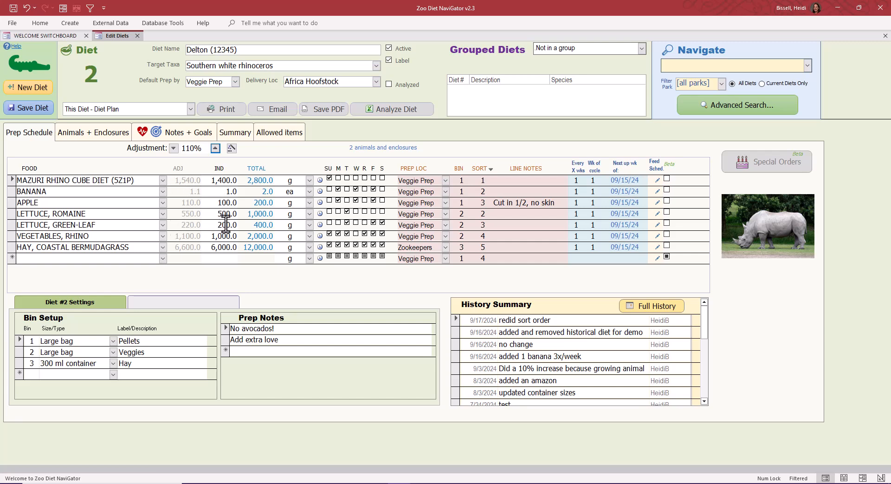
pyautogui.click(215, 148)
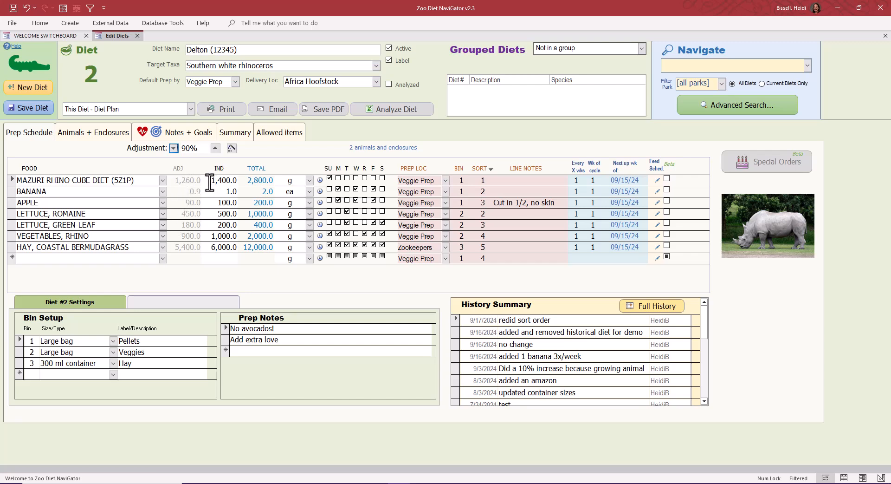
pyautogui.moveTo(210, 181); pyautogui.dragTo(253, 178)
pyautogui.write('1,2')
pyautogui.write('60')
pyautogui.press('Tab')
pyautogui.click(191, 191)
pyautogui.click(231, 148)
# Set the animal units of the male rhinoceros Delton to 0.5 and return to the prep schedule.
pyautogui.click(94, 135)
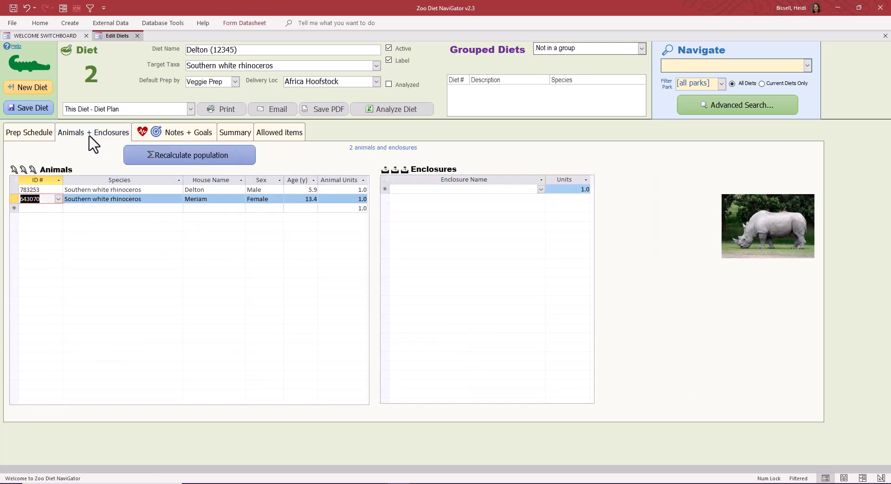
pyautogui.click(347, 189)
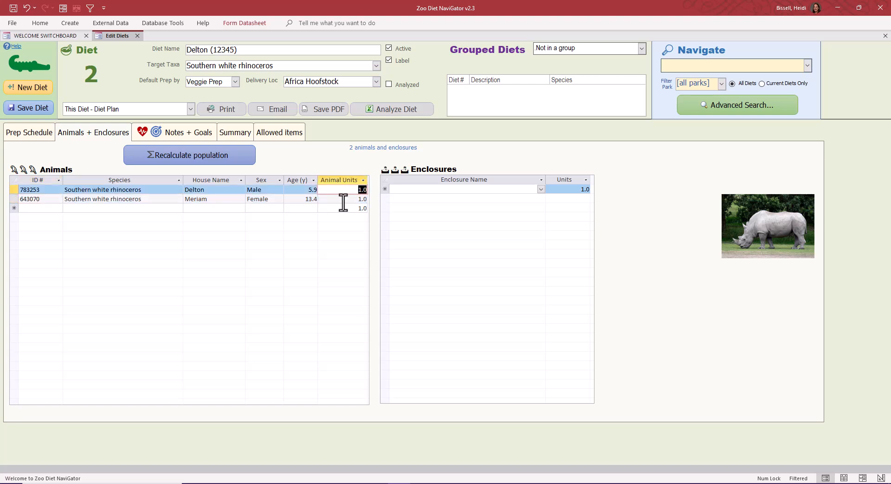
pyautogui.write('0.5')
pyautogui.press('Return')
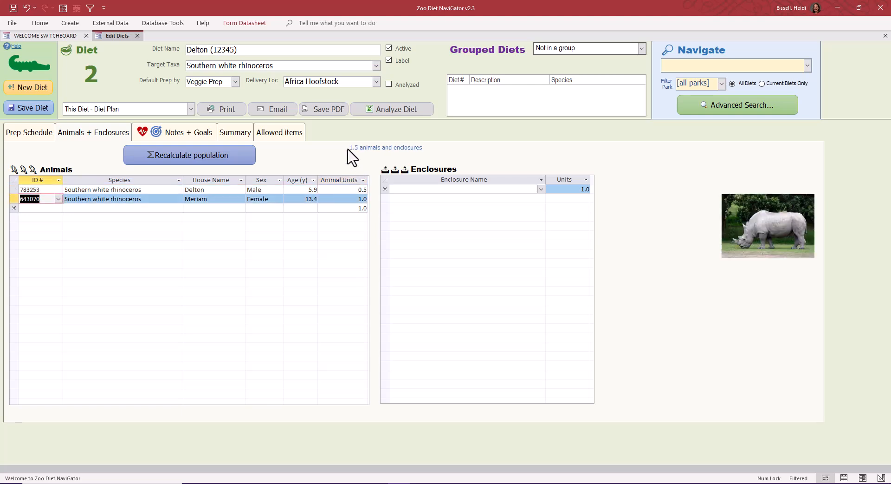
pyautogui.click(36, 135)
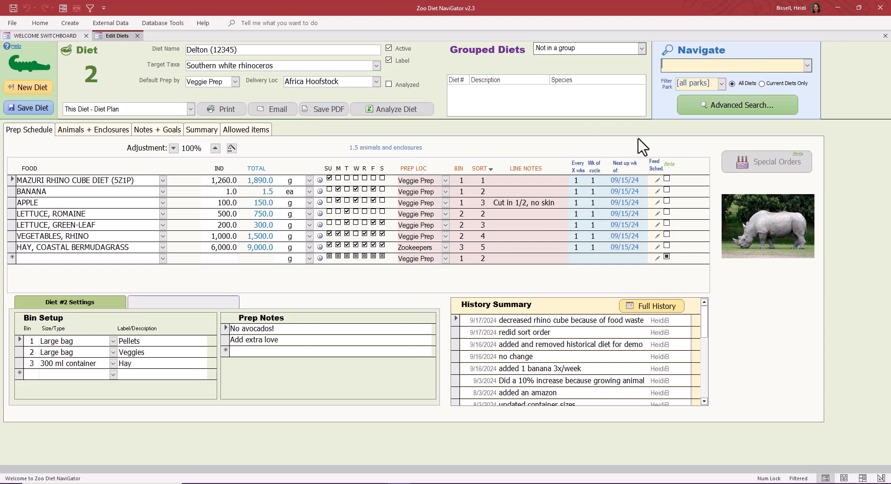
# Navigate to diet 30 by its number, and open the three-banded armadillo diet Armand from the list of all diets.
pyautogui.write('30')
pyautogui.press('Return')
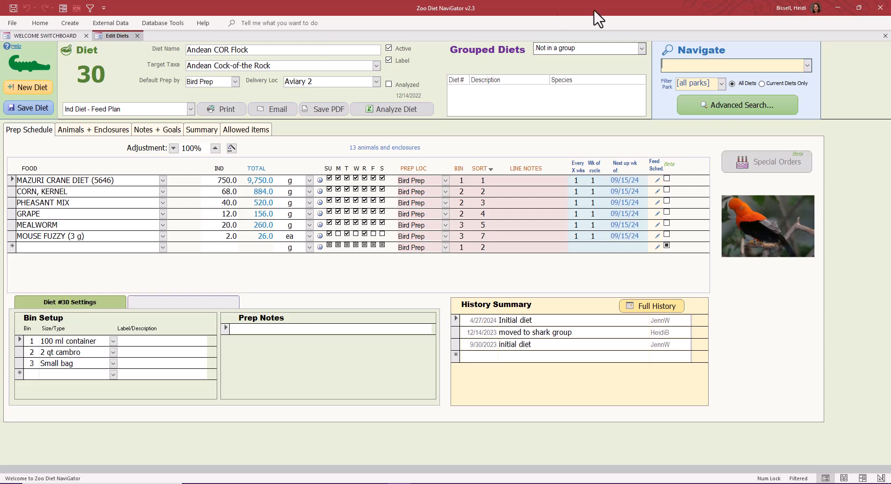
pyautogui.click(808, 65)
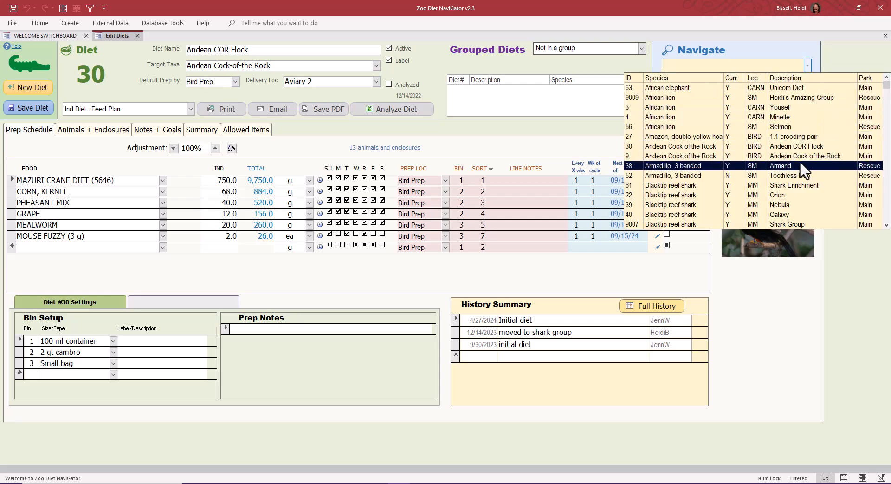
pyautogui.click(808, 174)
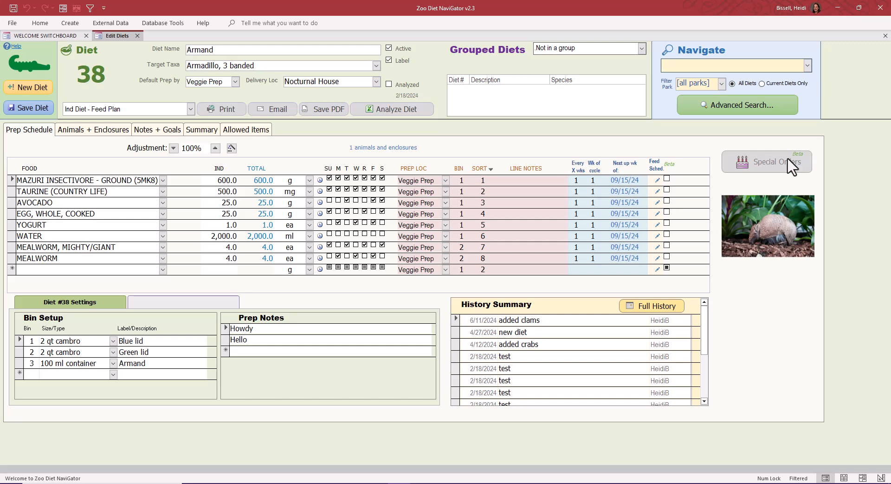
# Run an advanced search for "armadillo", open the Toothless Bob diet from the results, and view the park filter.
pyautogui.click(735, 106)
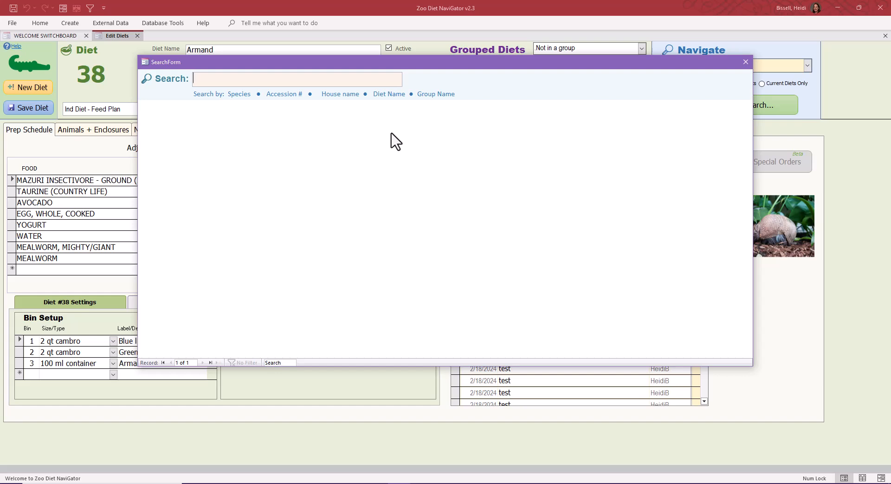
pyautogui.write('armadillo')
pyautogui.press('Return')
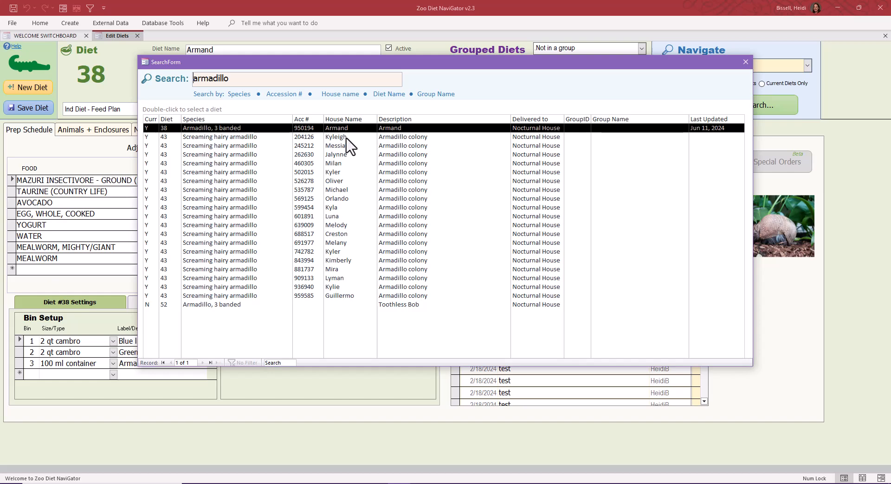
pyautogui.doubleClick(335, 304)
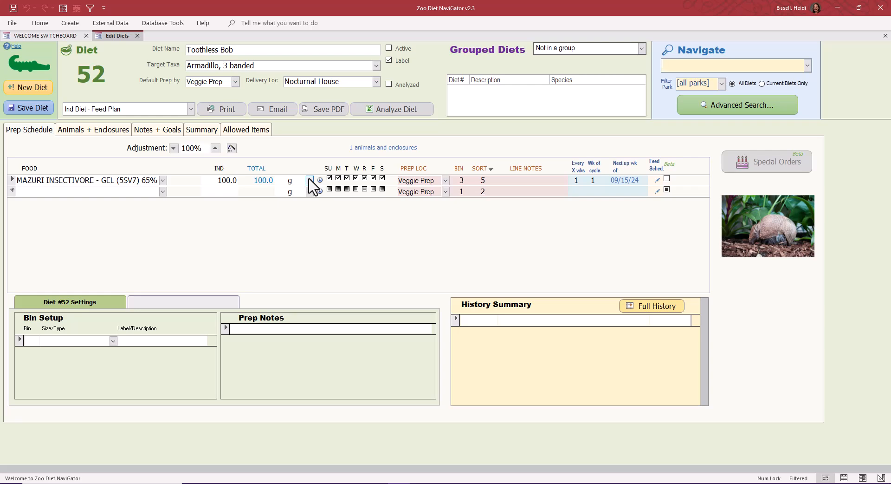
pyautogui.click(722, 82)
pyautogui.click(723, 85)
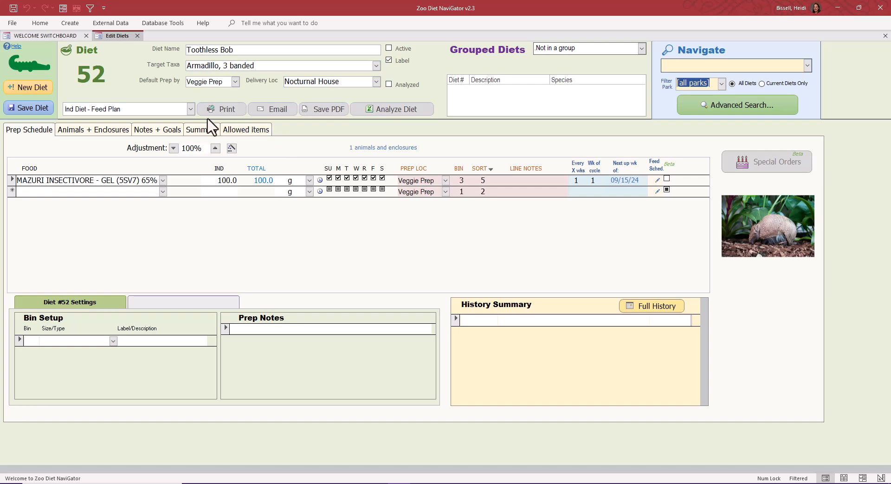
# Create a new diet named "Fluffy the Lion (1234567)" with African lion as the target taxa.
pyautogui.click(32, 86)
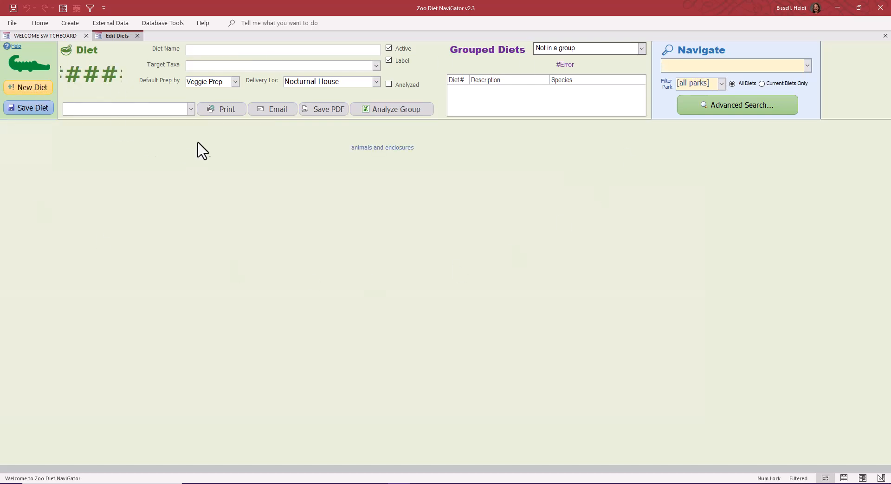
pyautogui.click(225, 51)
pyautogui.write('Lion D')
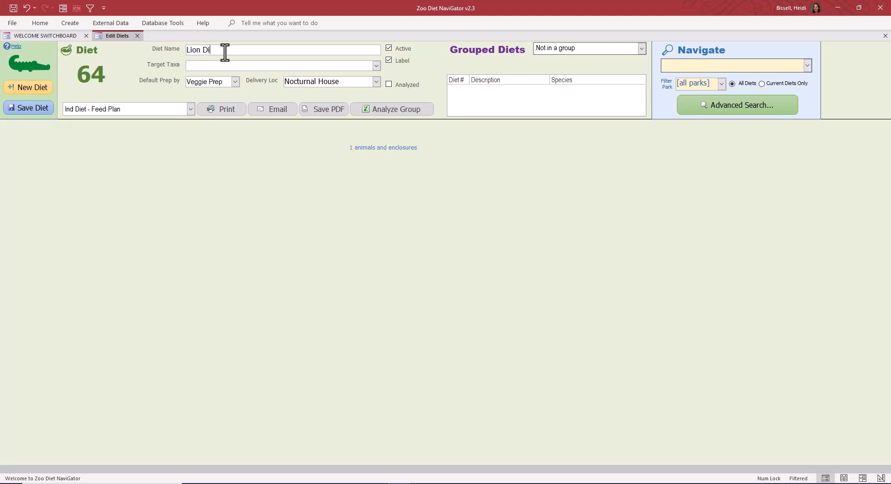
pyautogui.write('i')
pyautogui.press('BackSpace')
pyautogui.press('BackSpace')
pyautogui.write('Fluffy the Lion (1234567')
pyautogui.click(376, 66)
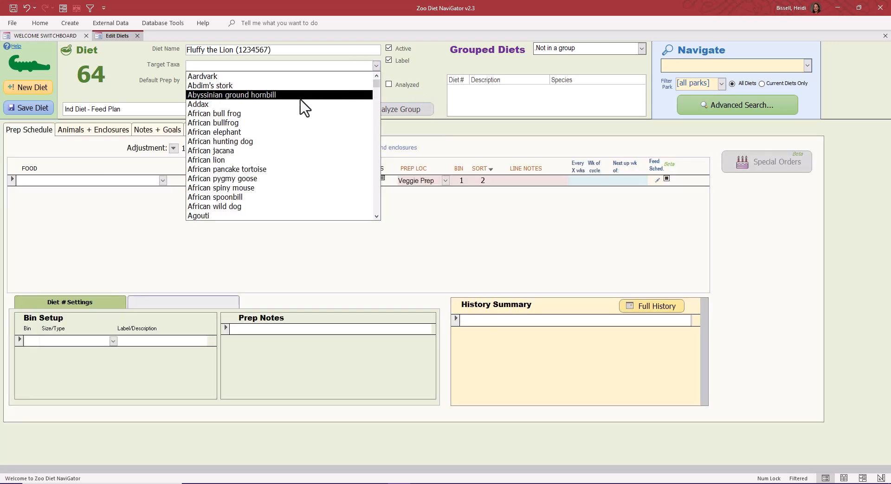
pyautogui.click(229, 160)
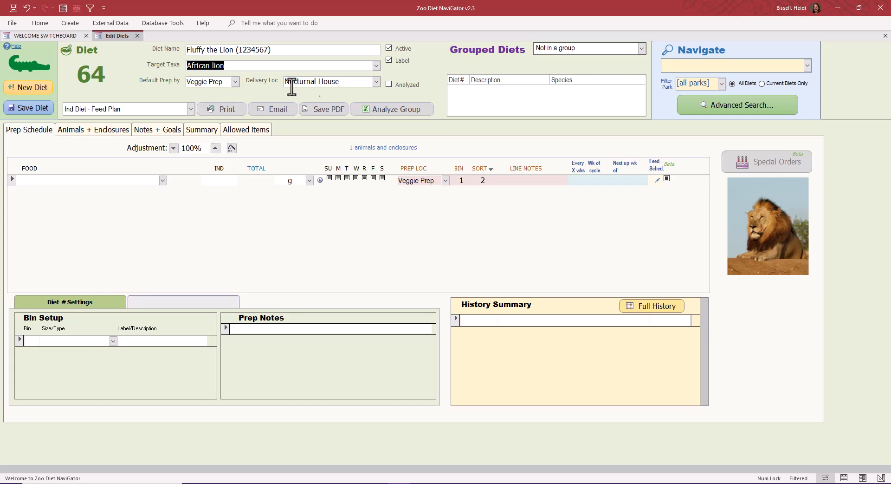
# Set the new diet's delivery location to Lion House and its default prep to Meat Prep.
pyautogui.click(376, 83)
pyautogui.scroll(1, 362, 139)
pyautogui.scroll(4, 365, 139)
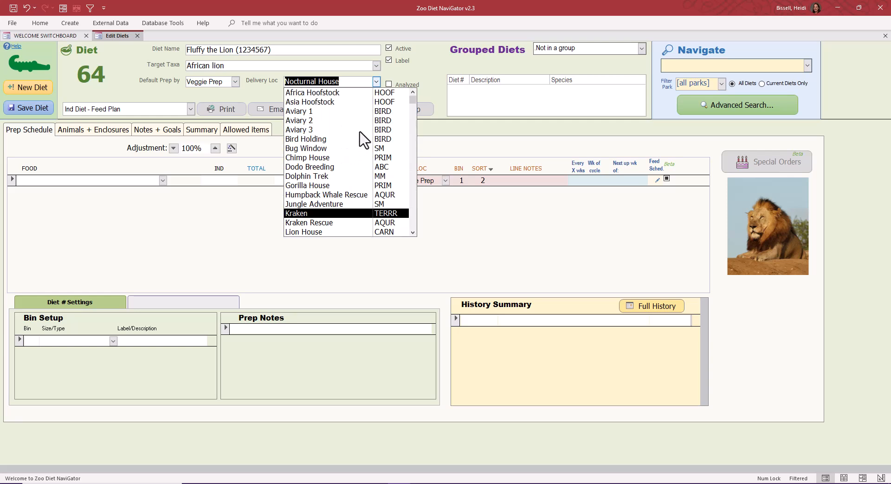
pyautogui.scroll(-2, 362, 146)
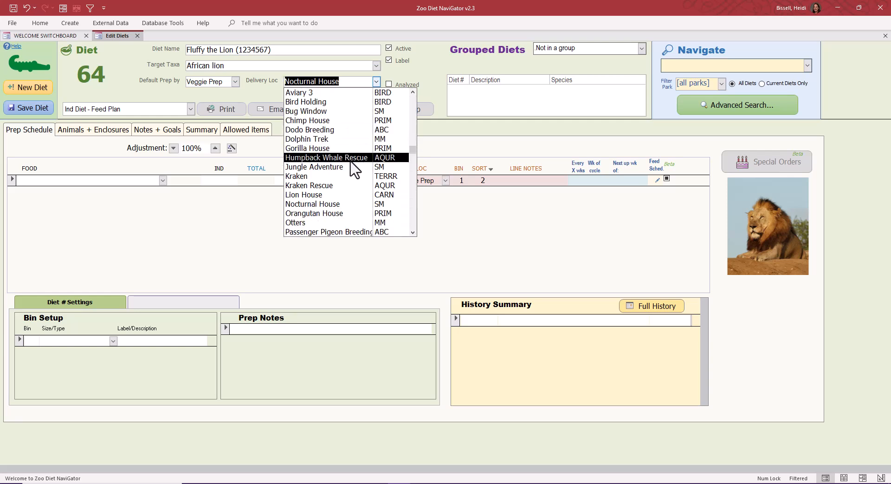
pyautogui.click(339, 195)
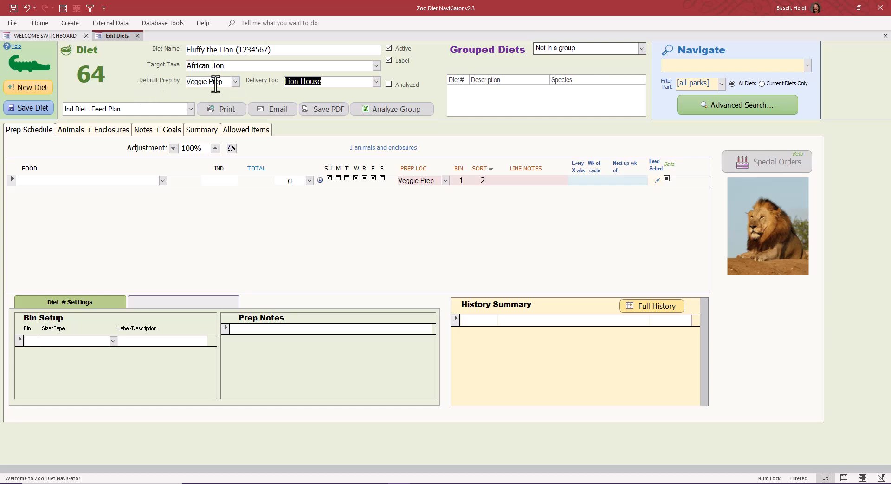
pyautogui.click(236, 82)
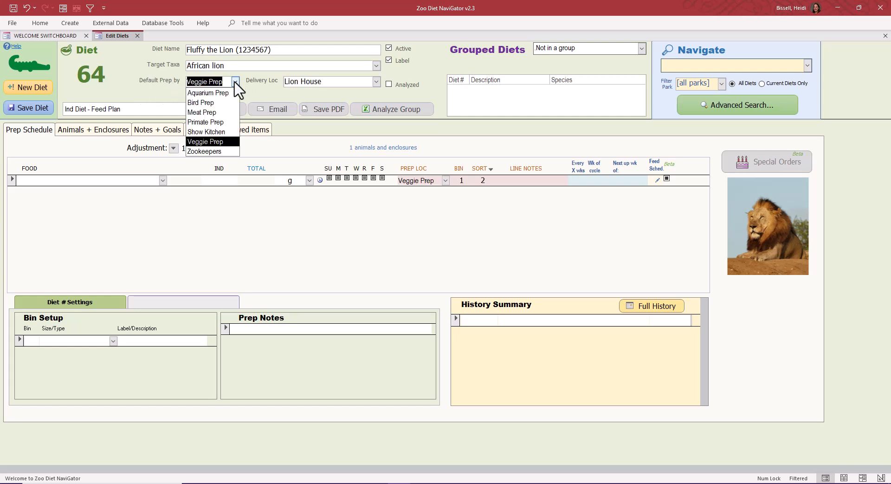
pyautogui.click(222, 112)
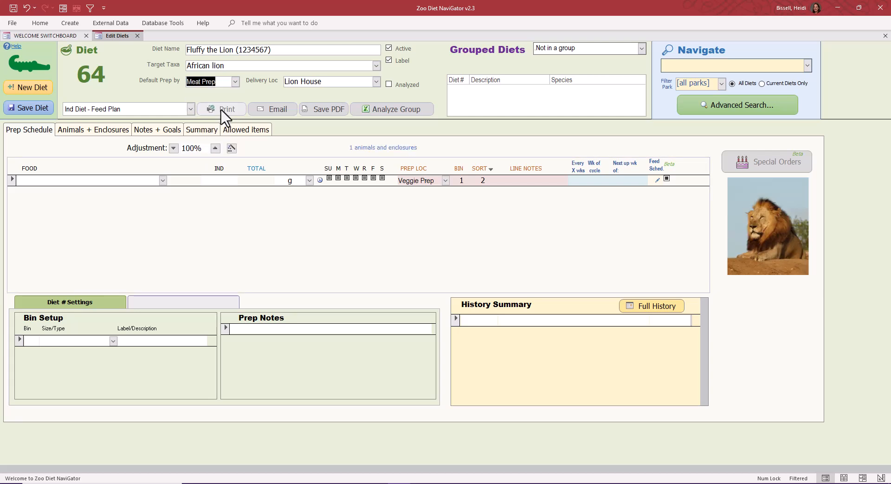
# Set the first food line's prep location to Meat Prep and its food to the large 1 kg rabbit from the thaw cart.
pyautogui.click(430, 181)
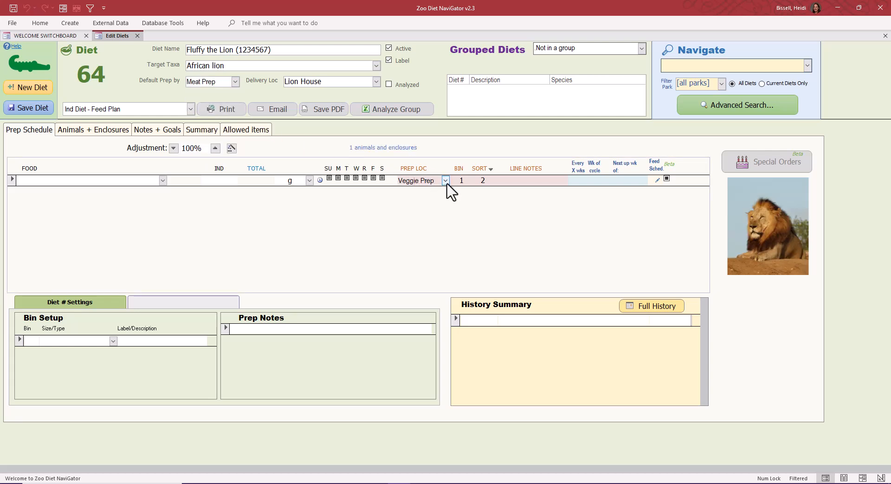
pyautogui.click(445, 182)
pyautogui.click(431, 208)
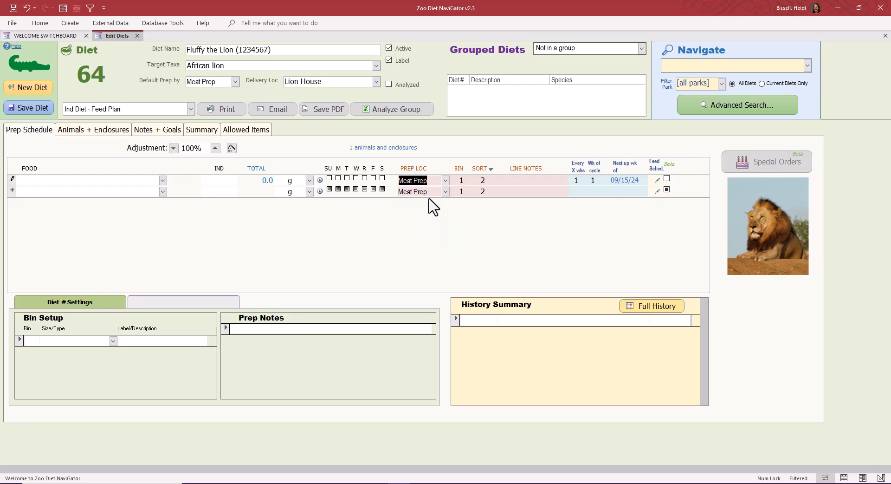
pyautogui.click(138, 180)
pyautogui.write('rabb')
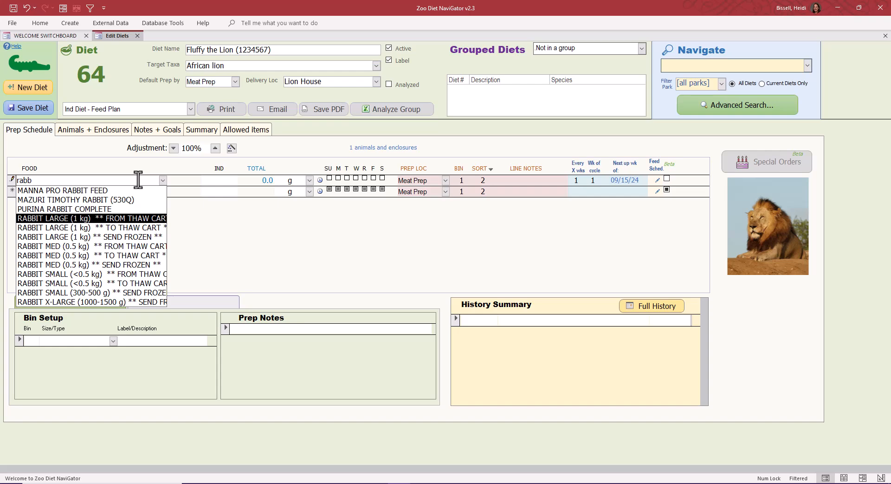
pyautogui.click(122, 218)
# Add two more food lines: CHICKEN, QUARTERS **SEND FROZEN* and TORONTO, FELINE.
pyautogui.click(97, 192)
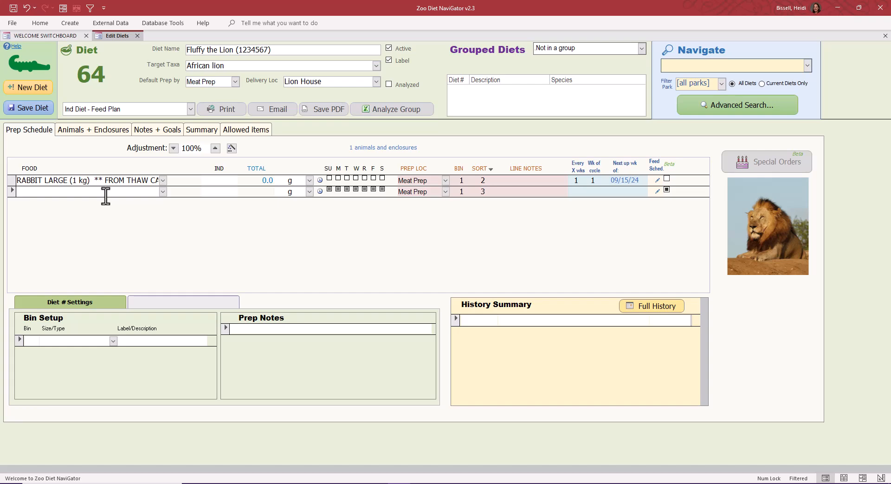
pyautogui.write('chic')
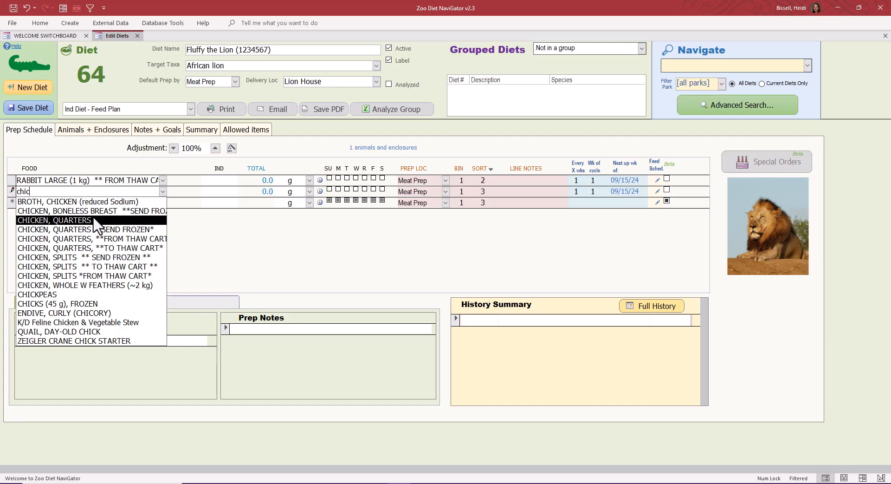
pyautogui.click(109, 230)
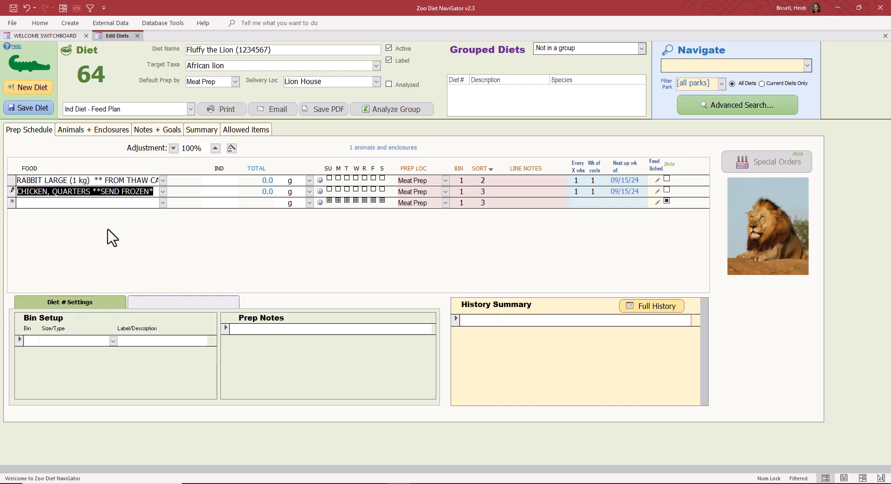
pyautogui.click(82, 203)
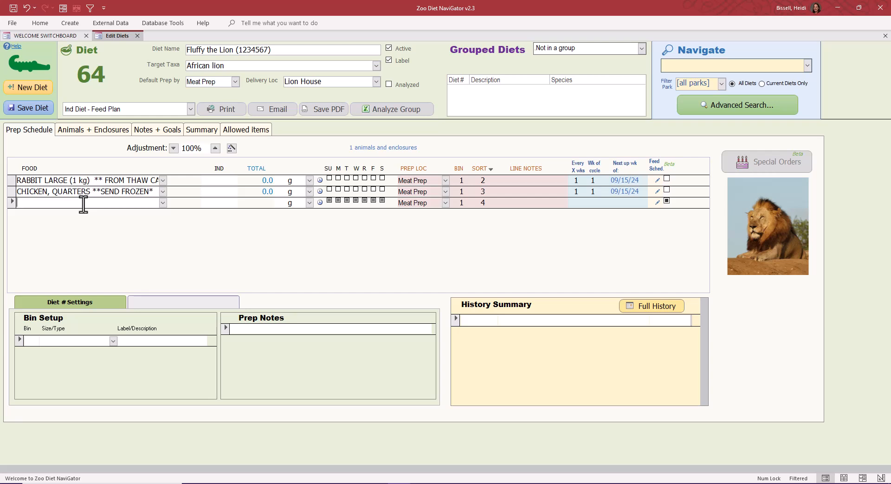
pyautogui.write('toro')
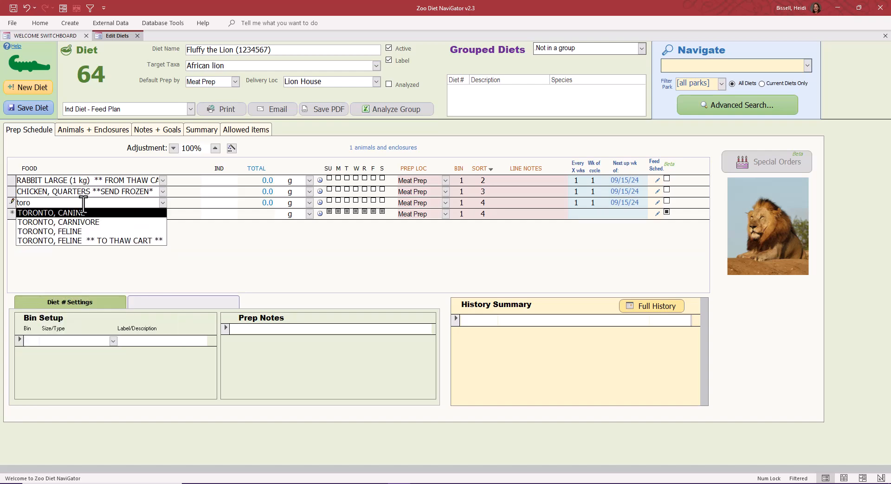
pyautogui.click(84, 231)
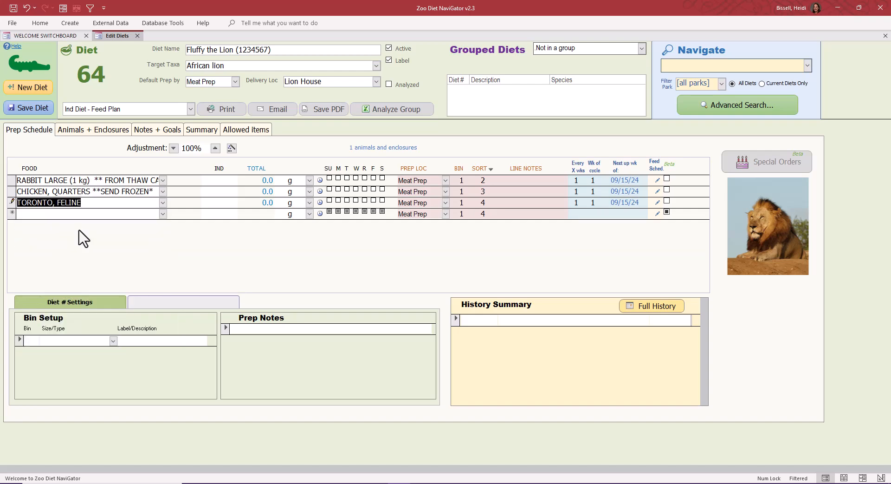
# Set the individual amounts to 1 for the rabbit, 1 for the chicken quarters and 200 g for Toronto feline.
pyautogui.click(224, 184)
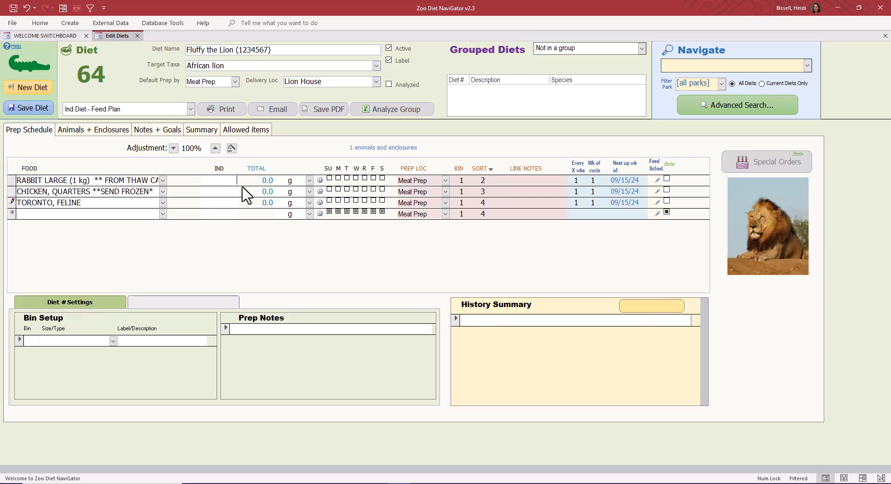
pyautogui.write('1')
pyautogui.press('Tab')
pyautogui.click(232, 191)
pyautogui.write('1')
pyautogui.click(232, 203)
pyautogui.write('200')
pyautogui.press('Tab')
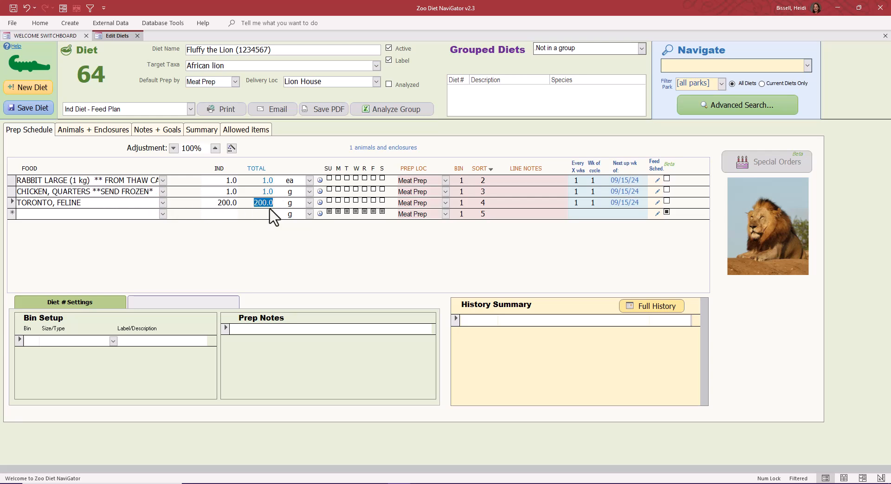
# Schedule Toronto feline daily except Thursday in bin 2, and the rabbit and chicken quarters on Thursday only.
pyautogui.click(320, 204)
pyautogui.click(320, 204)
pyautogui.click(319, 203)
pyautogui.click(364, 200)
pyautogui.click(365, 178)
pyautogui.click(460, 207)
# Preview the printed "This Diet - Diet Plan" report, entering "new diet" as the reason for change, and close the preview.
pyautogui.click(190, 108)
pyautogui.click(184, 118)
pyautogui.click(217, 111)
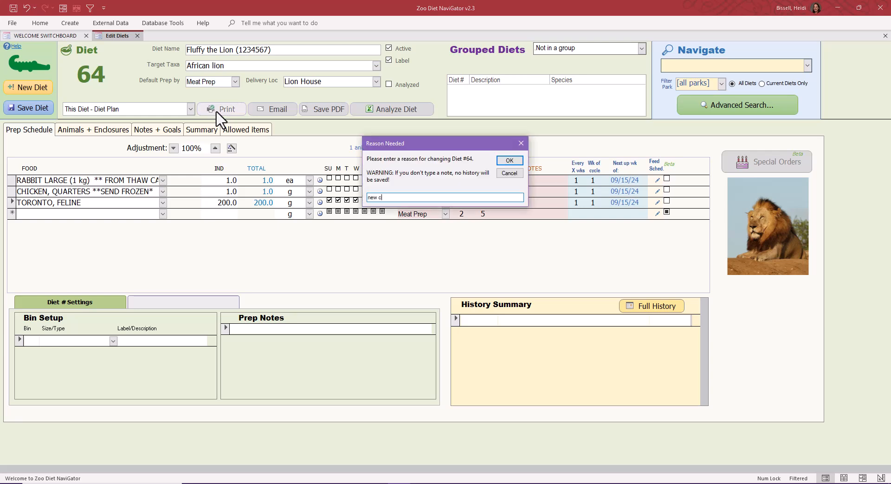
pyautogui.write('new diet')
pyautogui.press('Return')
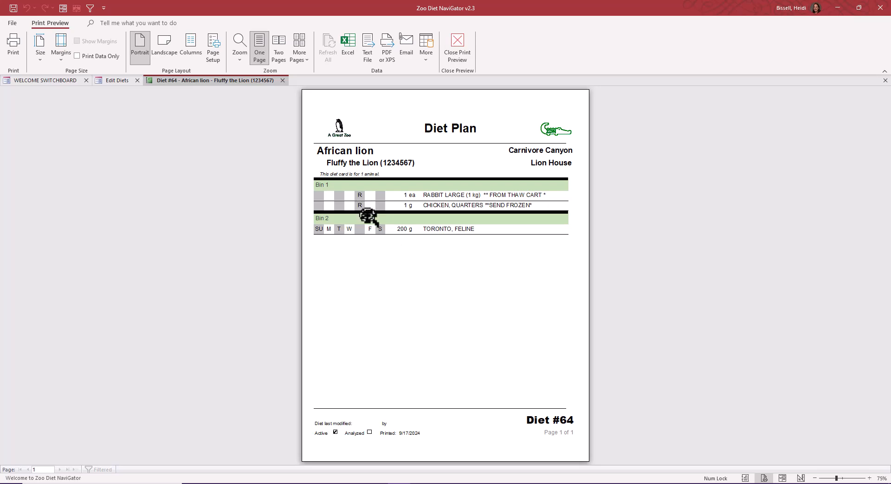
pyautogui.click(458, 47)
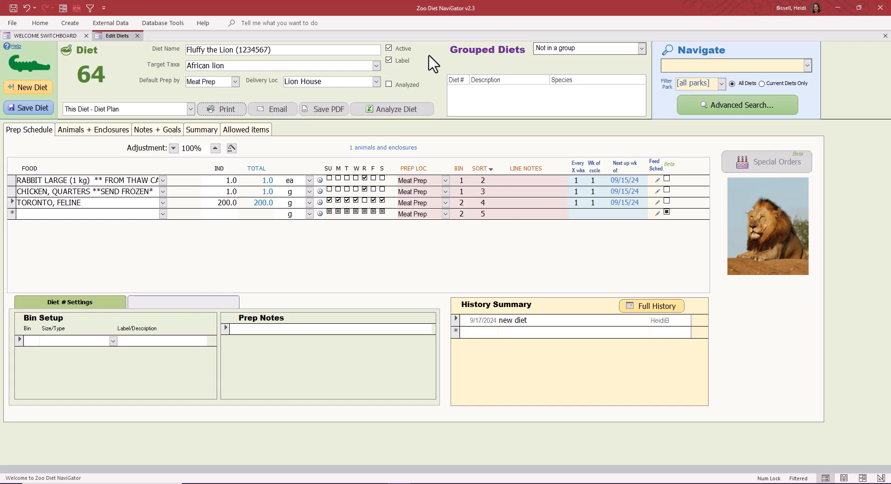
# Add the male African lion Joey to the diet's animals.
pyautogui.click(104, 131)
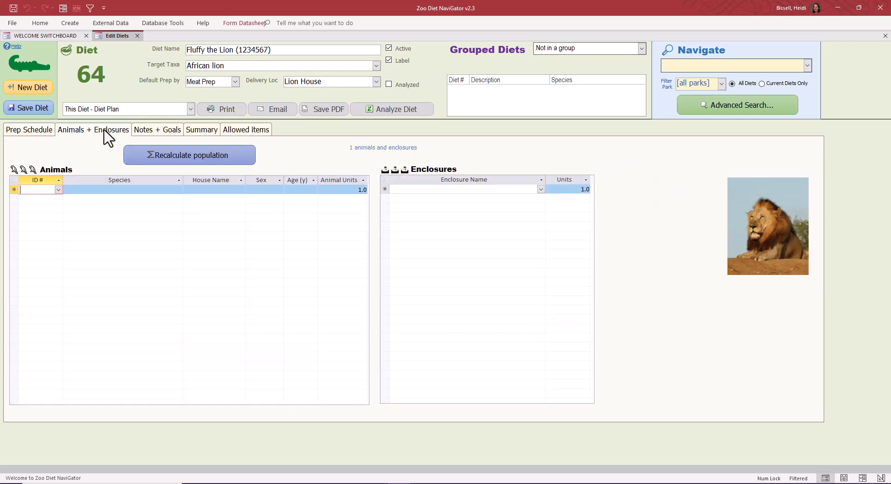
pyautogui.click(58, 189)
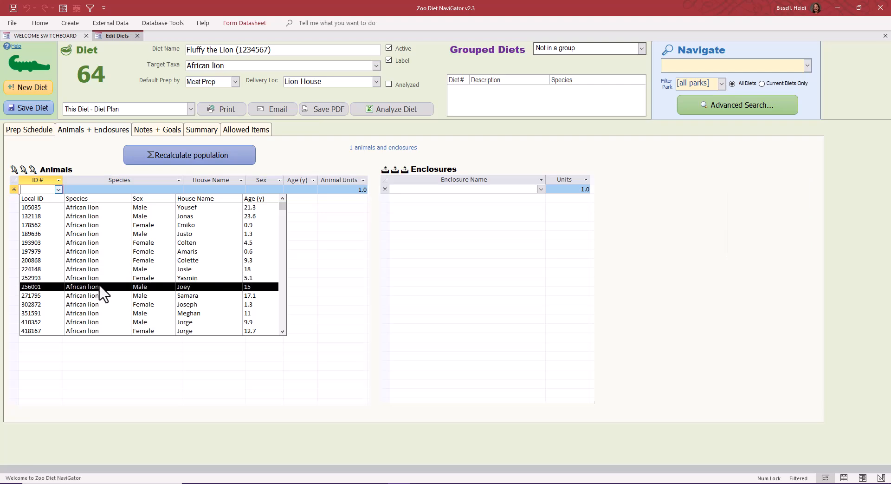
pyautogui.click(102, 286)
# Rename the diet as "Joey - cub diet".
pyautogui.doubleClick(204, 49)
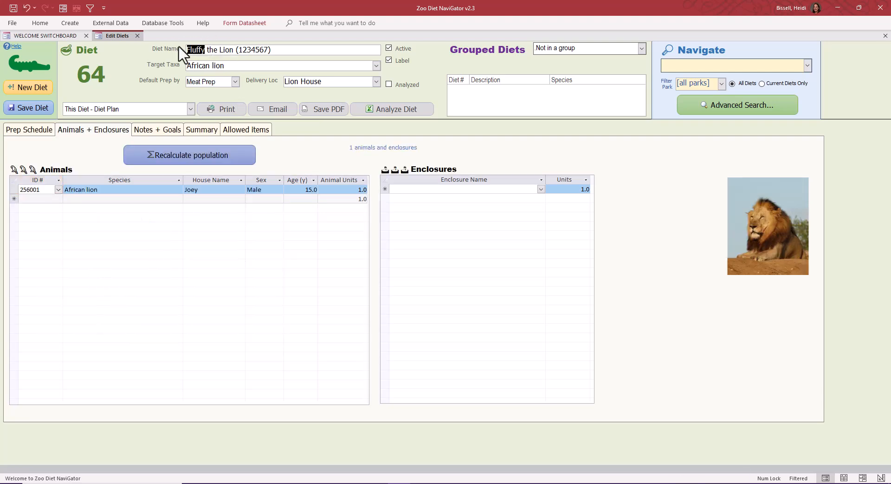
pyautogui.write('Joey')
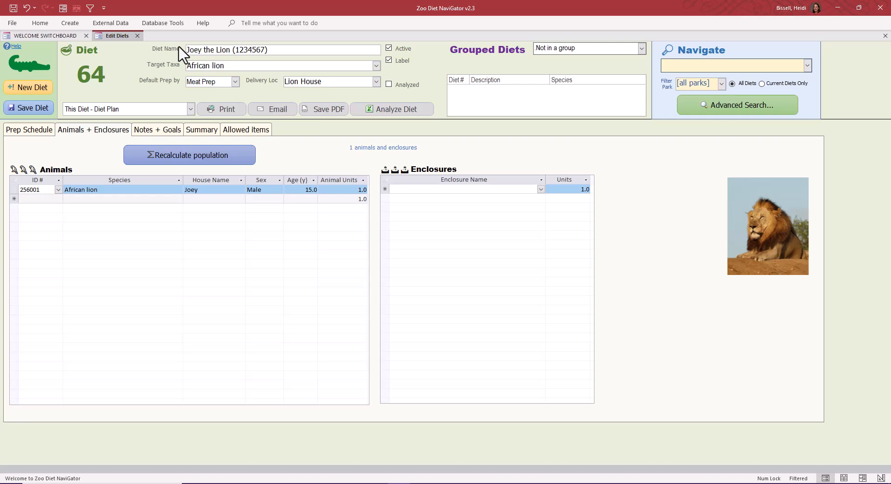
pyautogui.moveTo(203, 49); pyautogui.dragTo(294, 52)
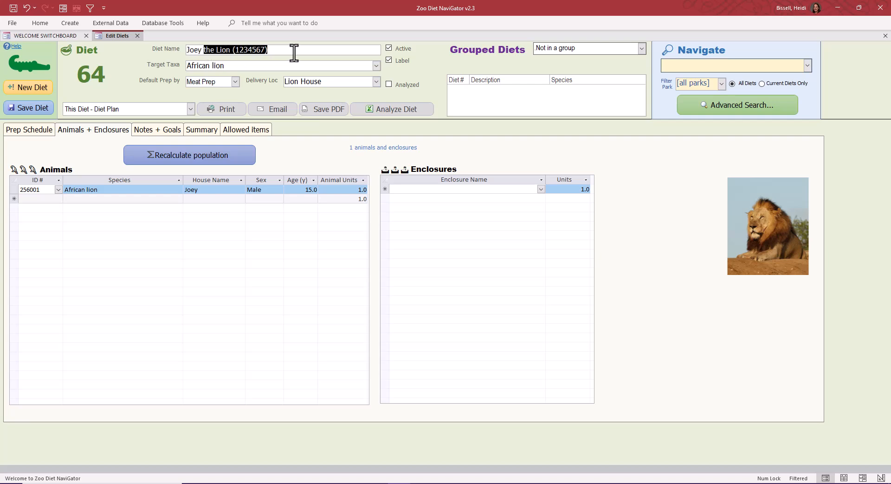
pyautogui.write('- cub diet')
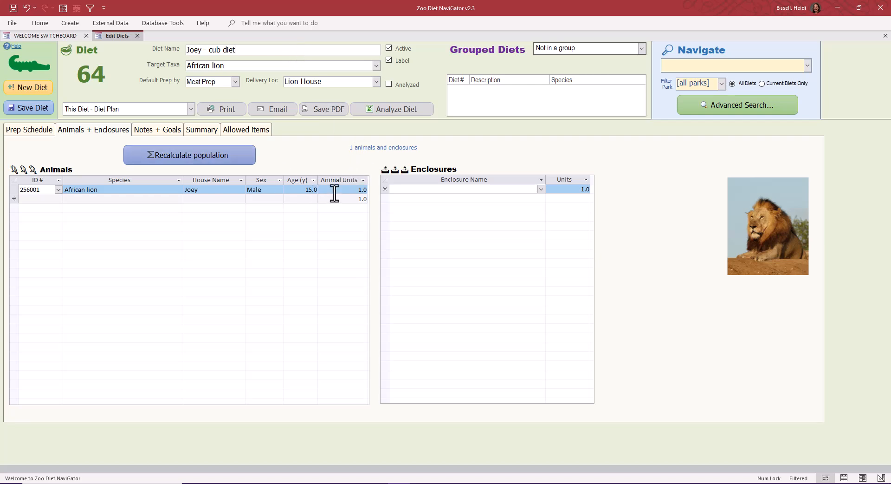
# Set Joey's animal units to 0.2 and check the resulting food totals in the prep schedule.
pyautogui.click(366, 189)
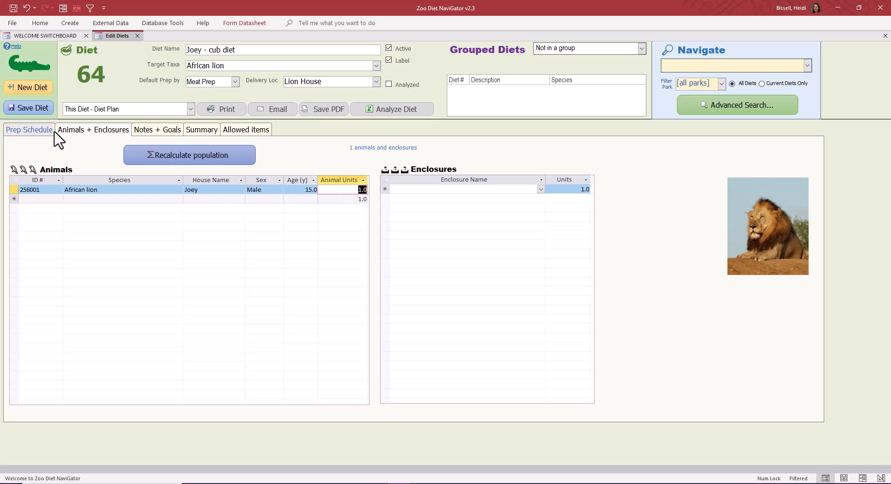
pyautogui.click(34, 131)
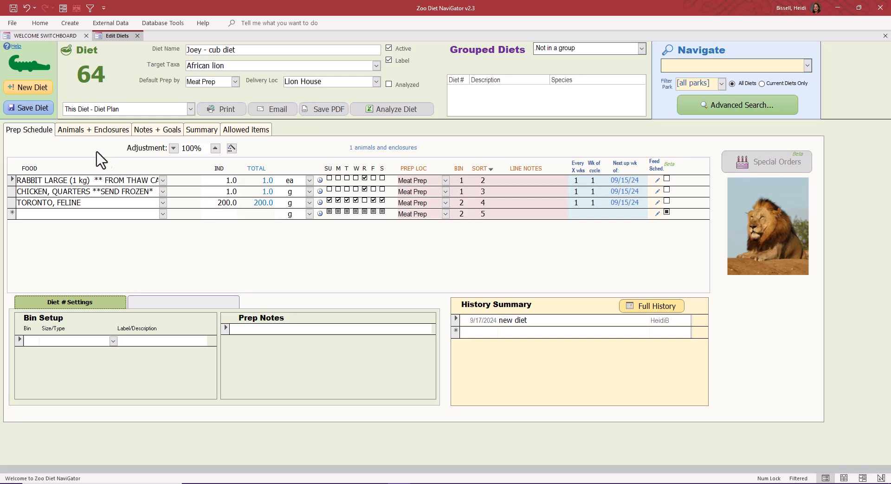
pyautogui.click(92, 130)
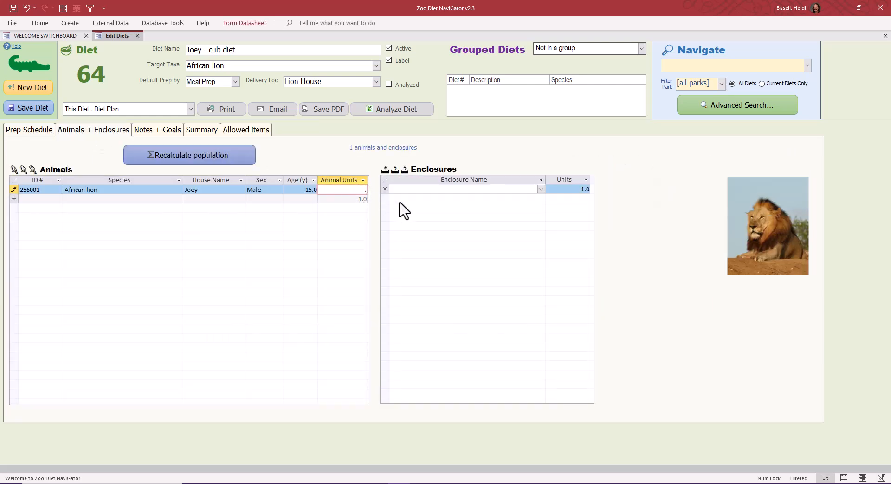
pyautogui.press('Return')
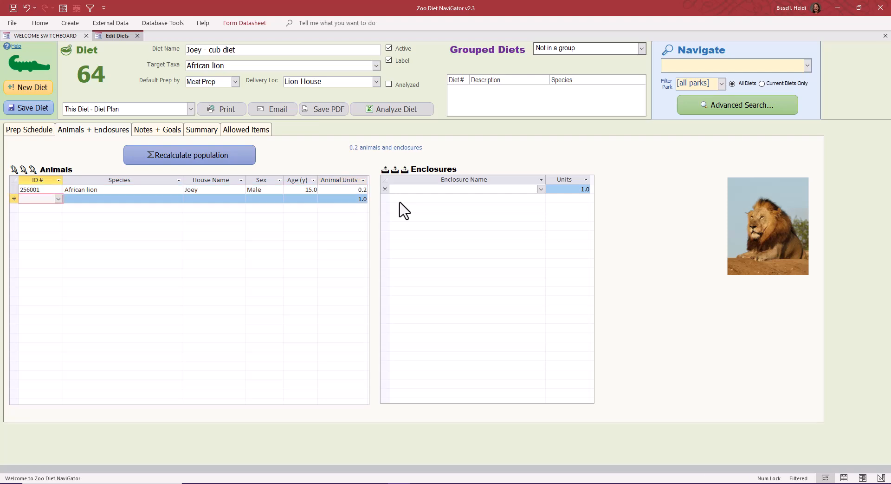
pyautogui.click(41, 134)
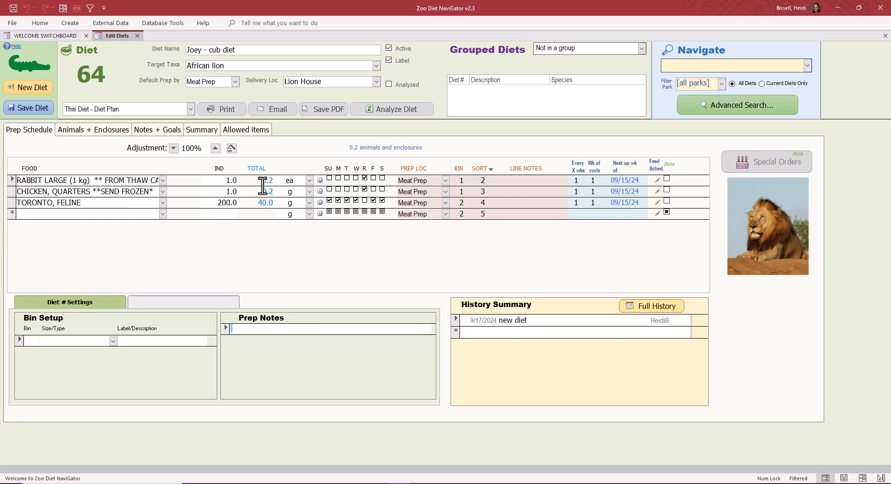
pyautogui.click(96, 130)
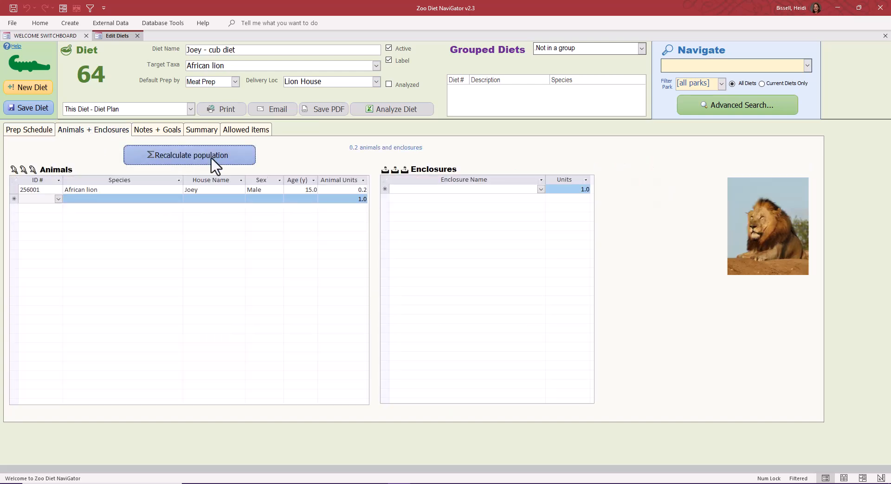
pyautogui.click(30, 131)
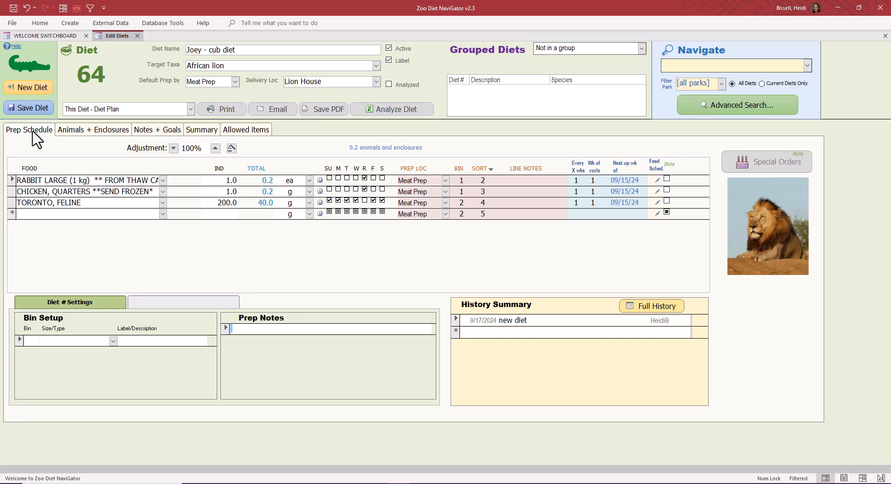